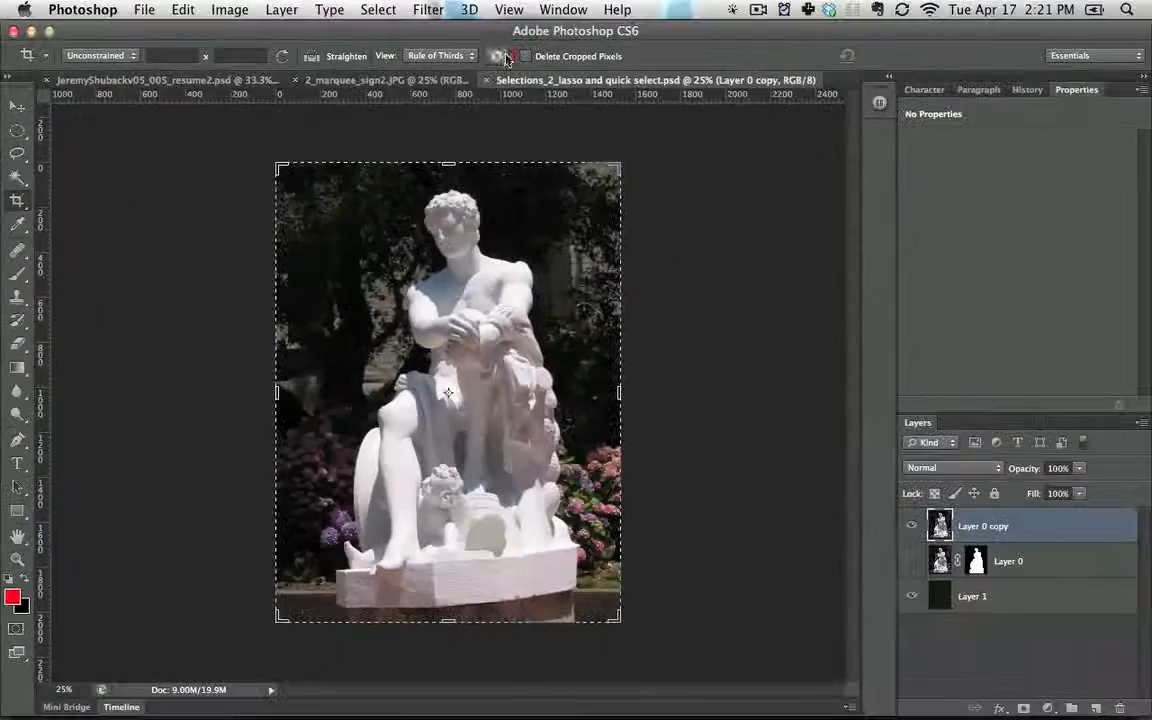
Turn the Crop tool's Classic Mode on and switch it back off.
click(500, 56)
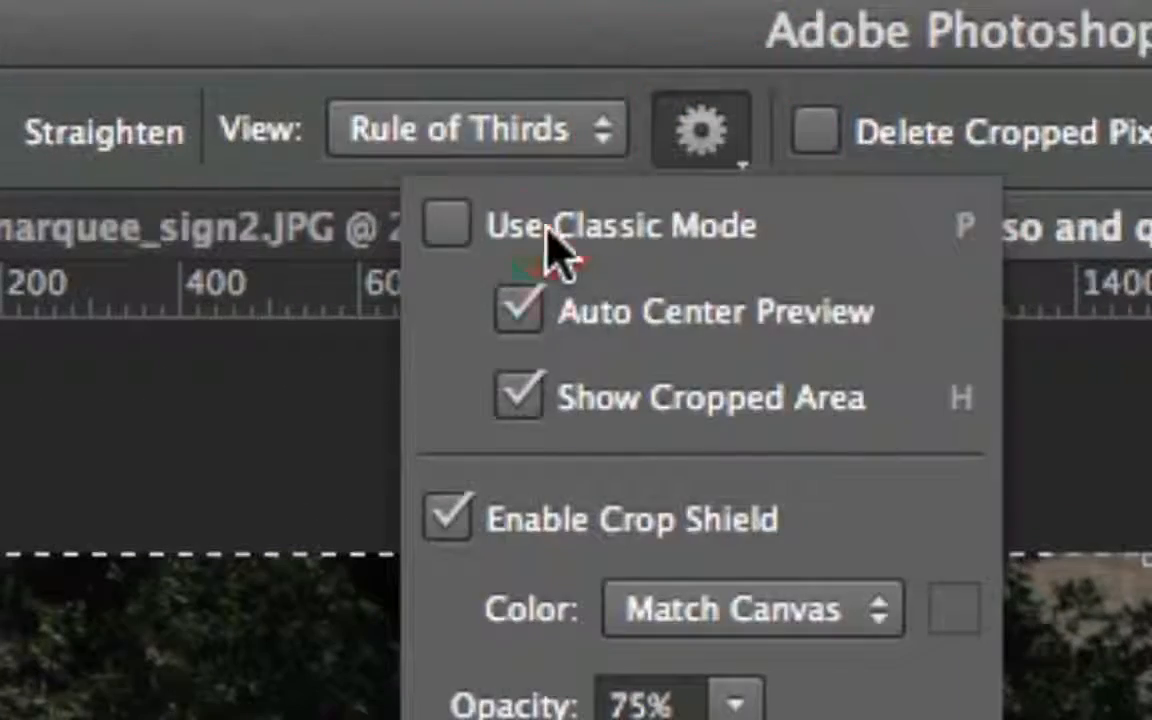
click(458, 80)
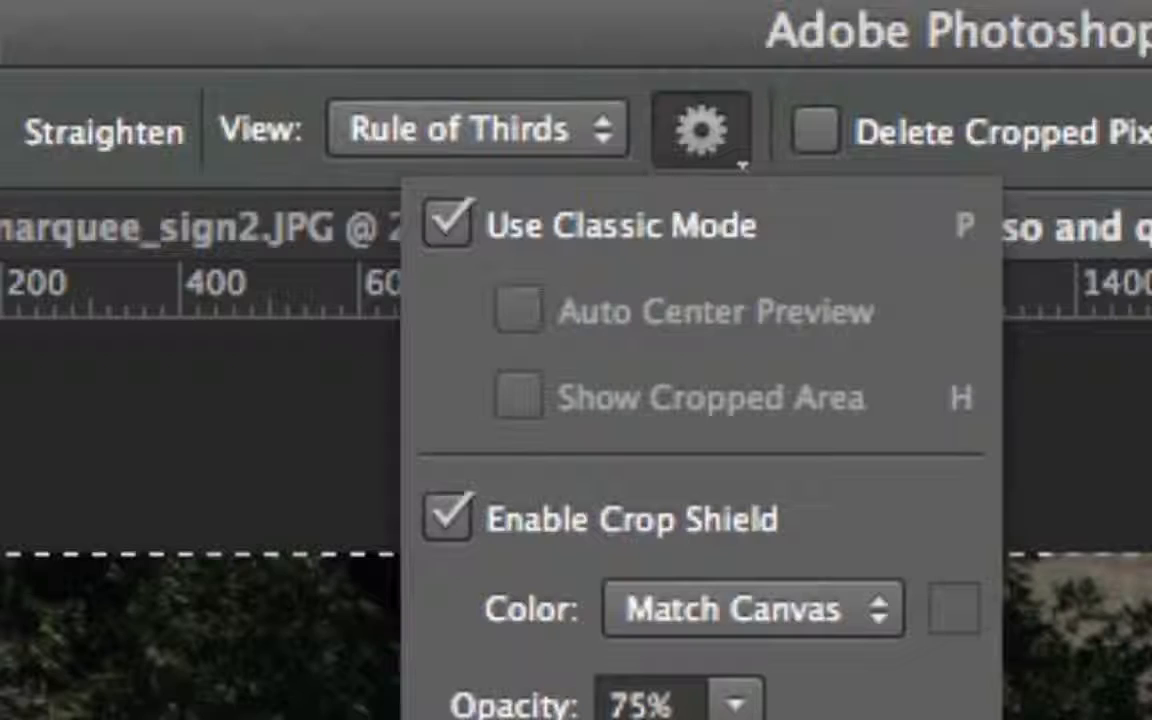
click(508, 235)
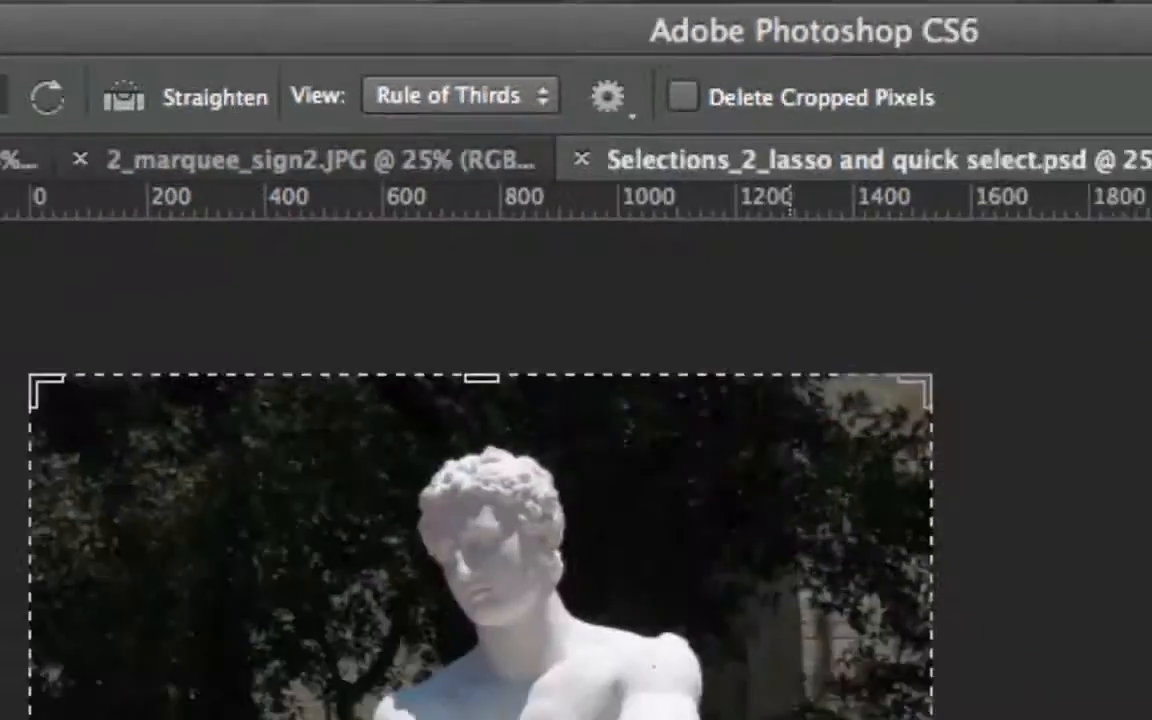
Shrink the crop frame, turn off Auto Center Preview, resize the frame to about 1372 × 1804 px, and re-enable Auto Center Preview.
click(620, 164)
drag(620, 164, 579, 210)
click(497, 56)
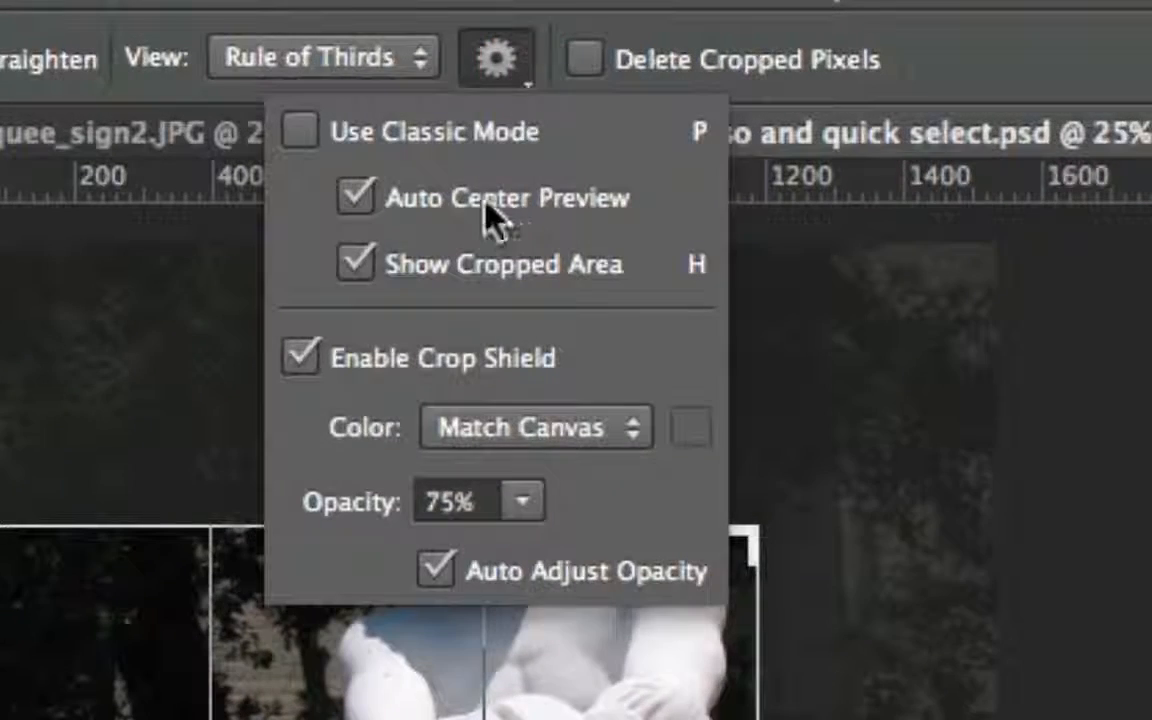
click(490, 215)
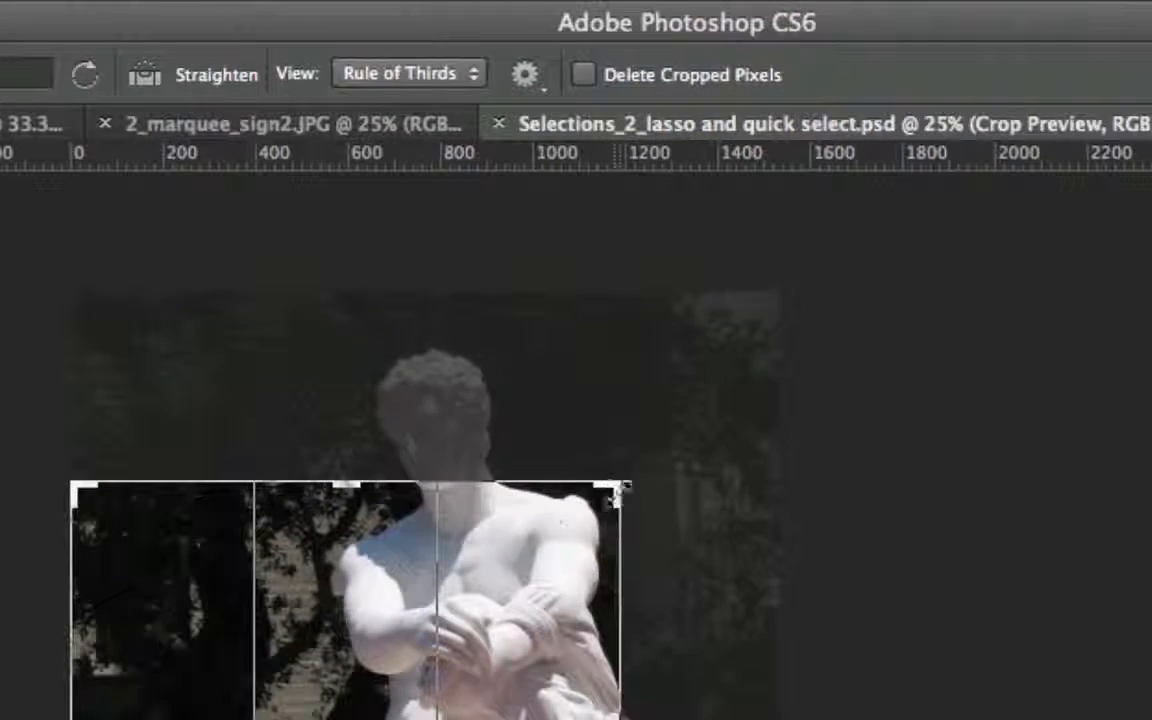
drag(622, 488, 703, 408)
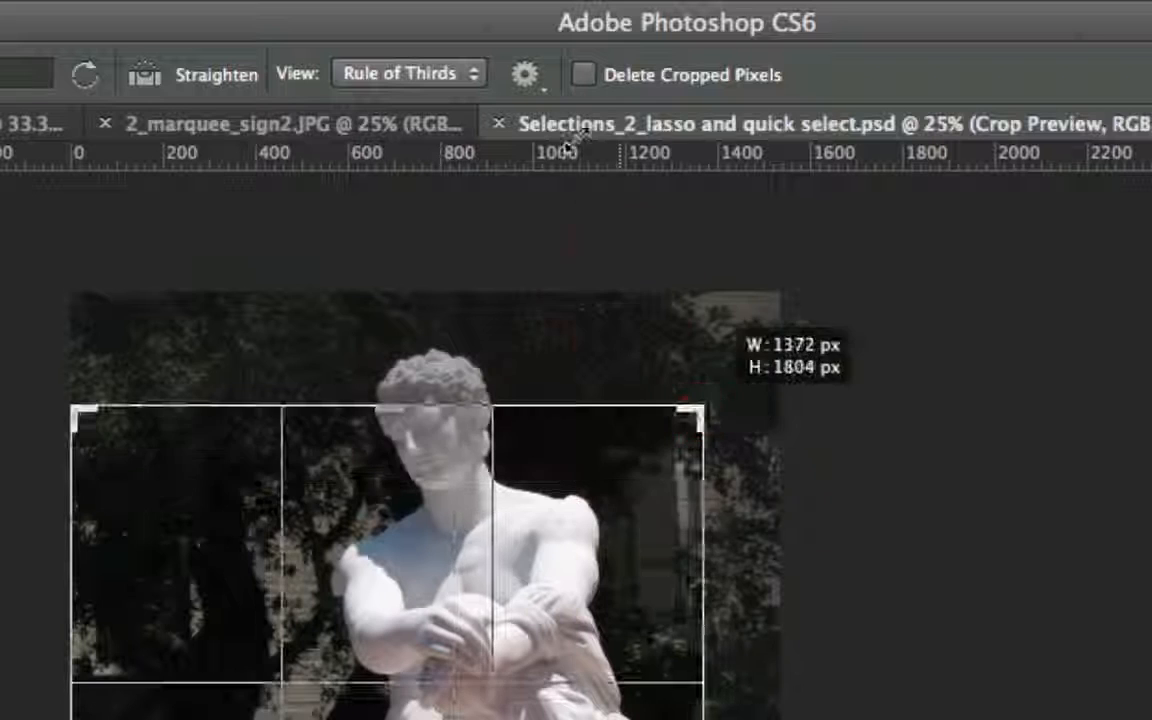
click(527, 76)
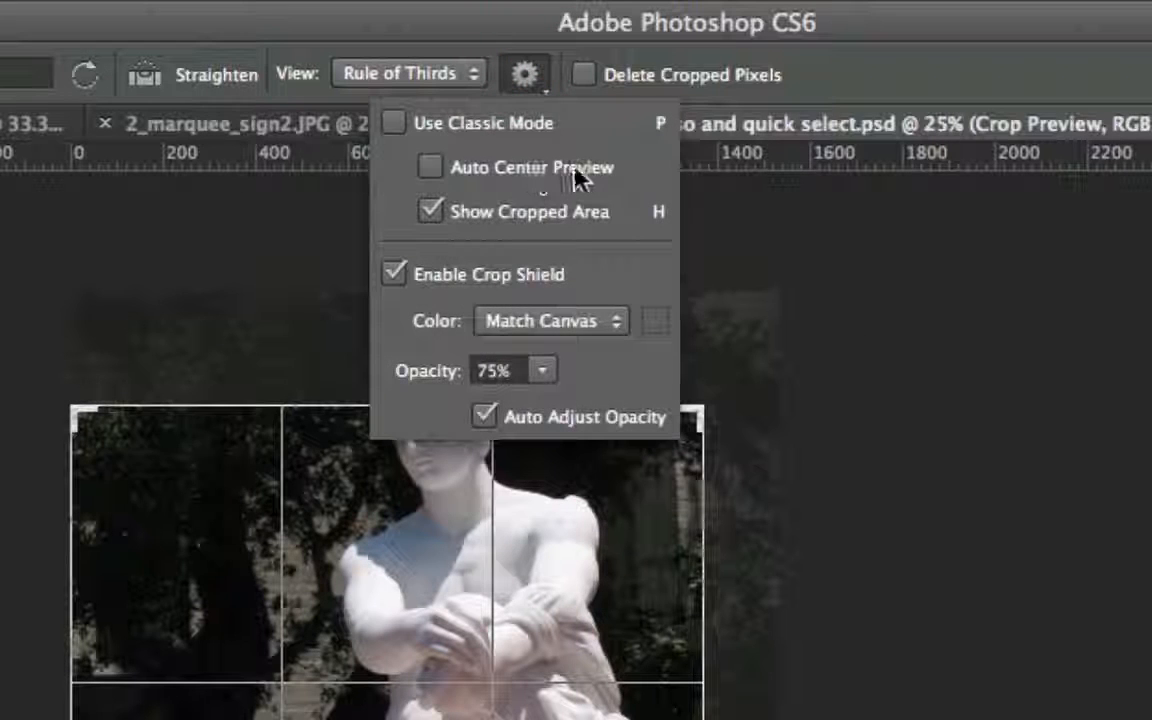
click(578, 178)
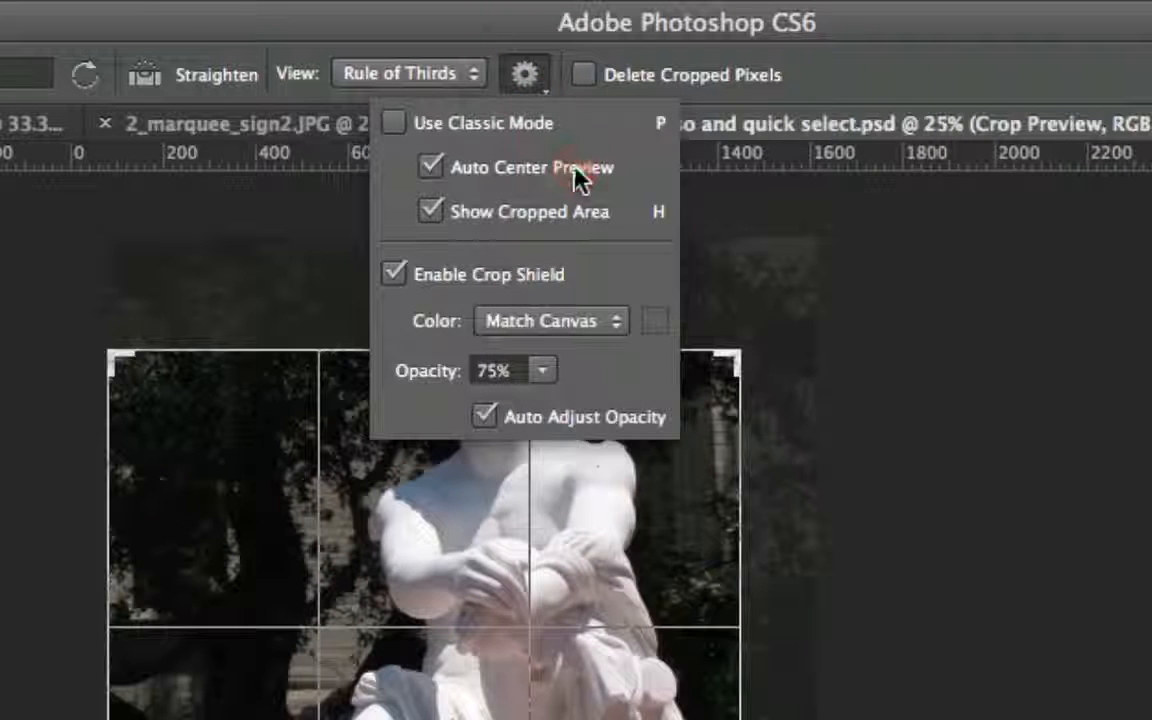
Toggle Show Cropped Area and Enable Crop Shield off and back on, keeping the shield color at Match Canvas.
click(455, 222)
click(455, 222)
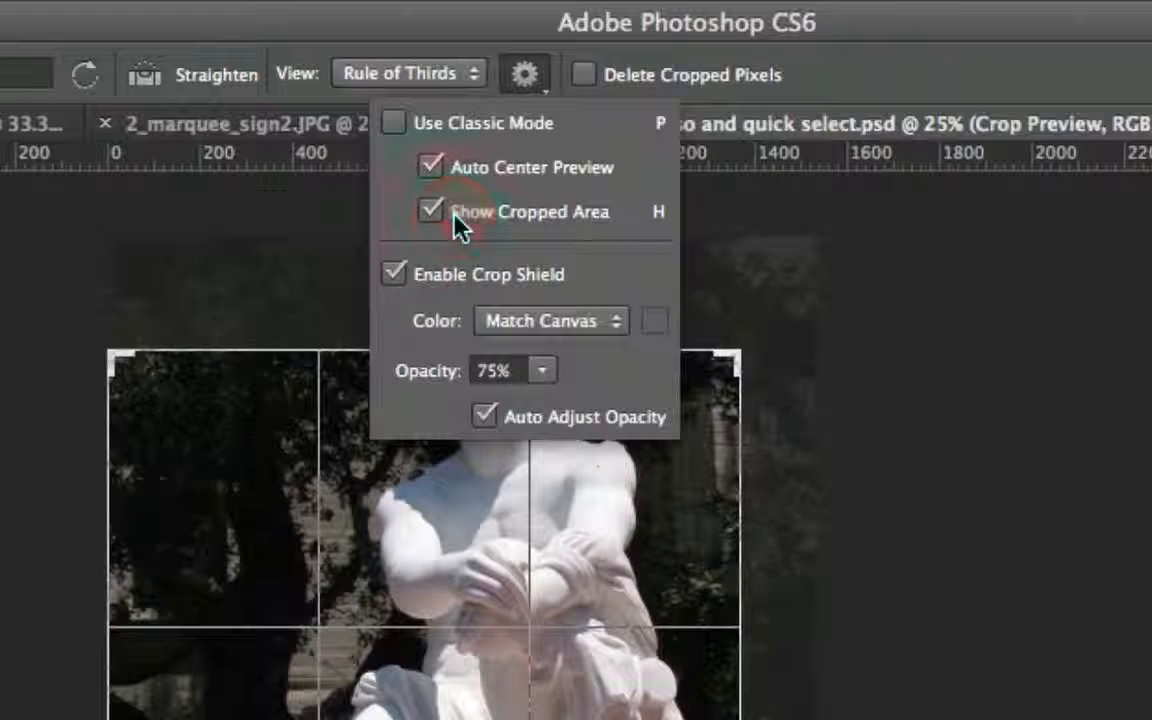
click(399, 280)
click(400, 282)
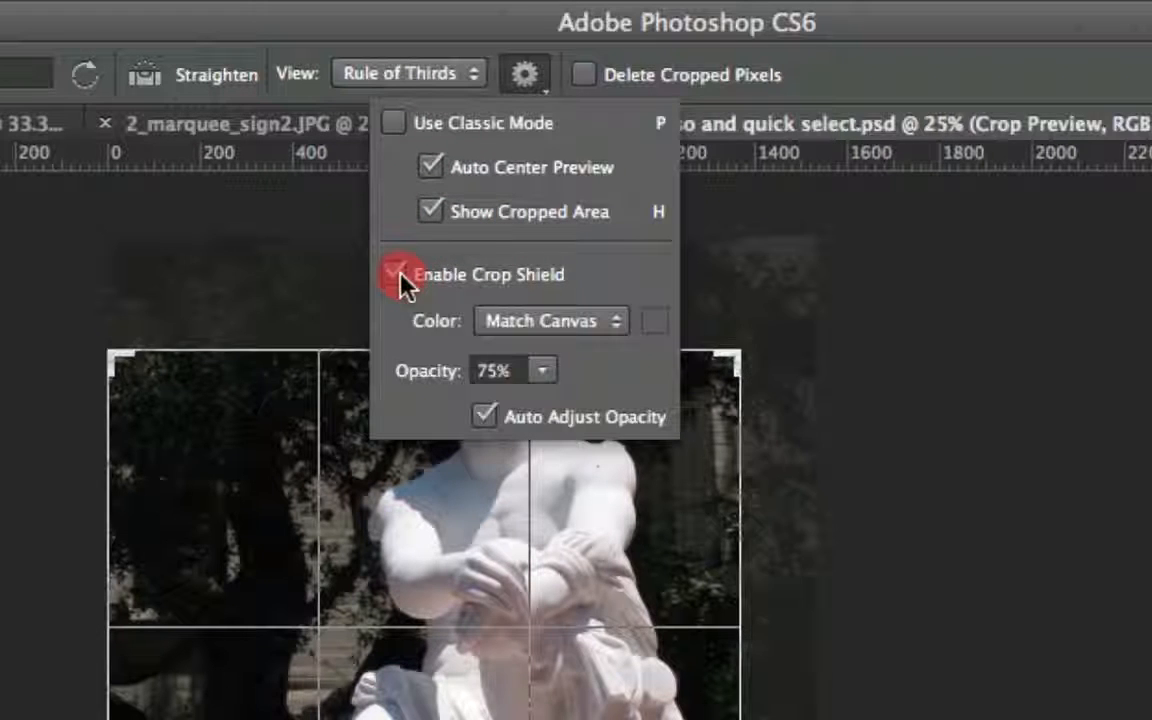
click(555, 323)
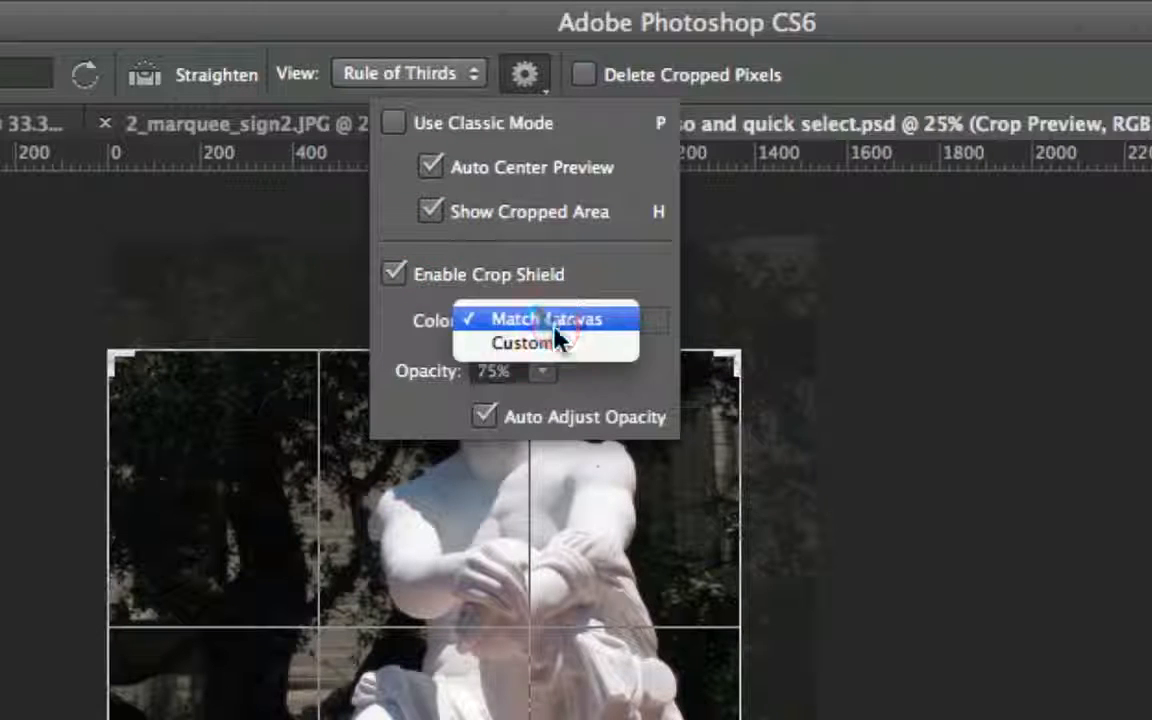
click(609, 275)
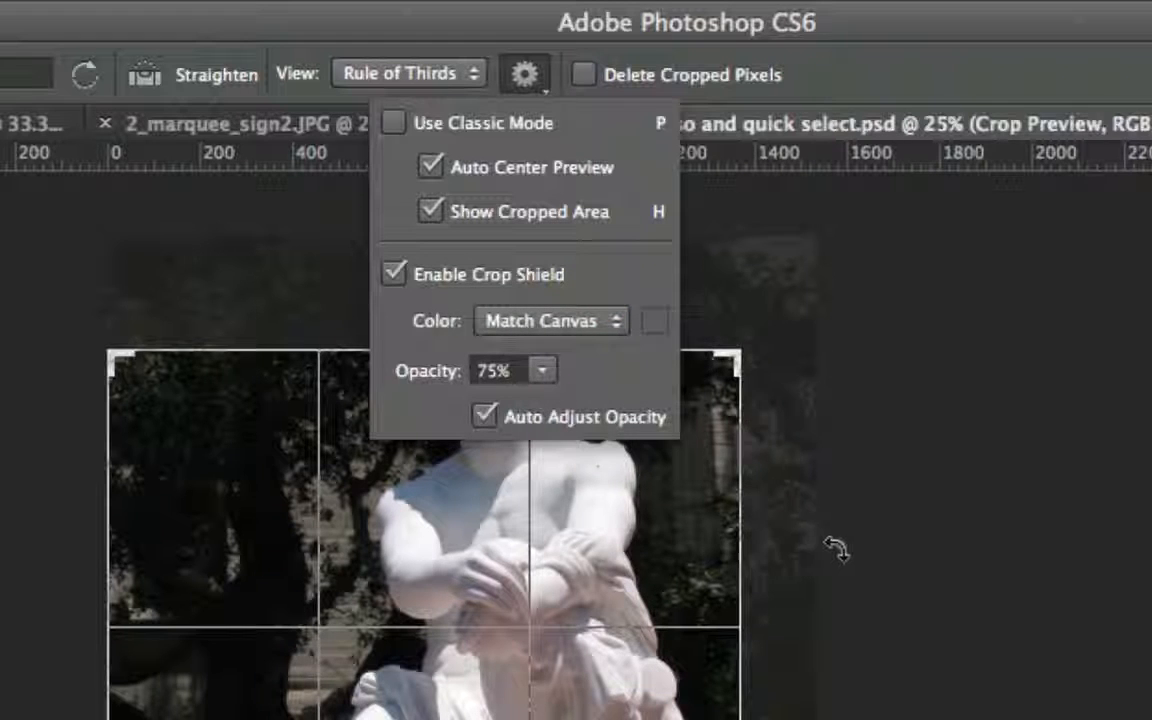
Try the Grid and Golden Ratio crop overlays, return to Rule of Thirds, and cancel the pending crop.
click(522, 80)
click(455, 76)
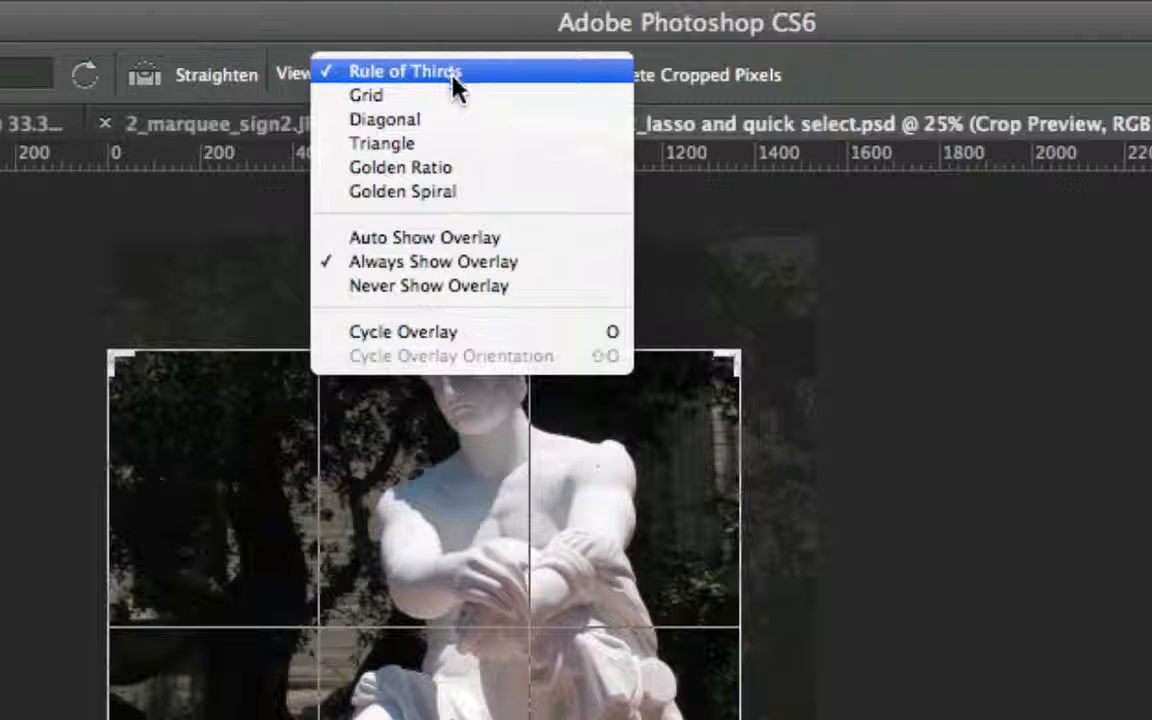
click(452, 95)
click(438, 84)
click(442, 96)
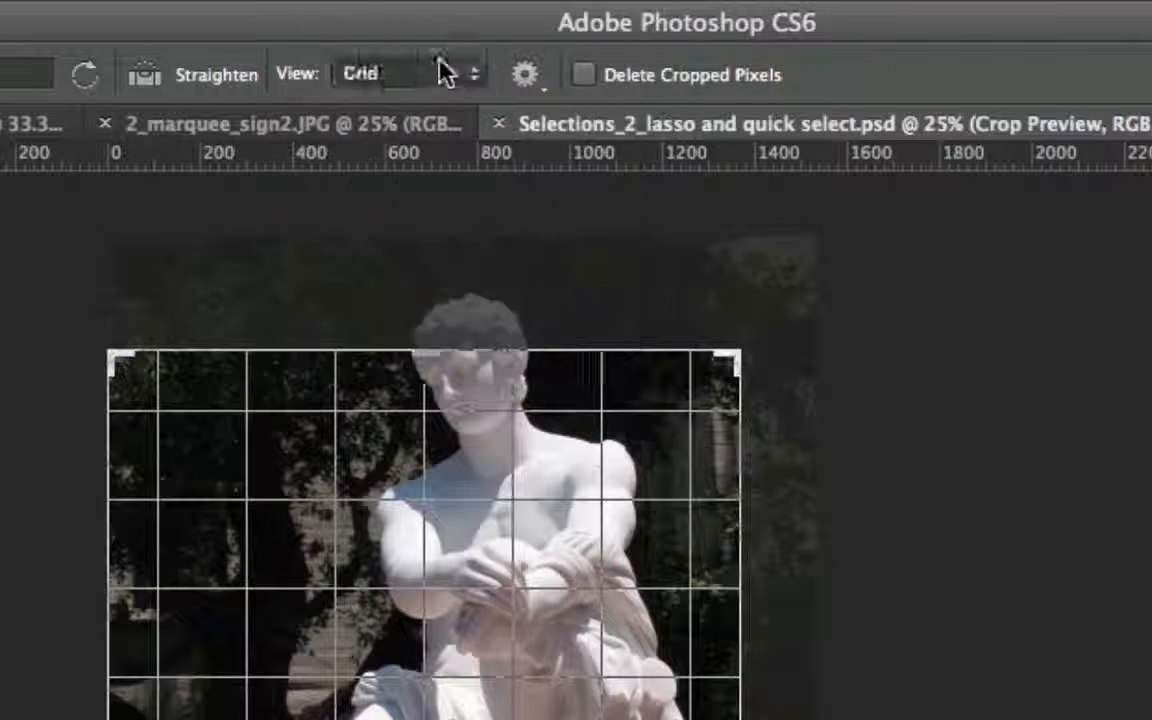
click(440, 74)
click(437, 117)
click(440, 85)
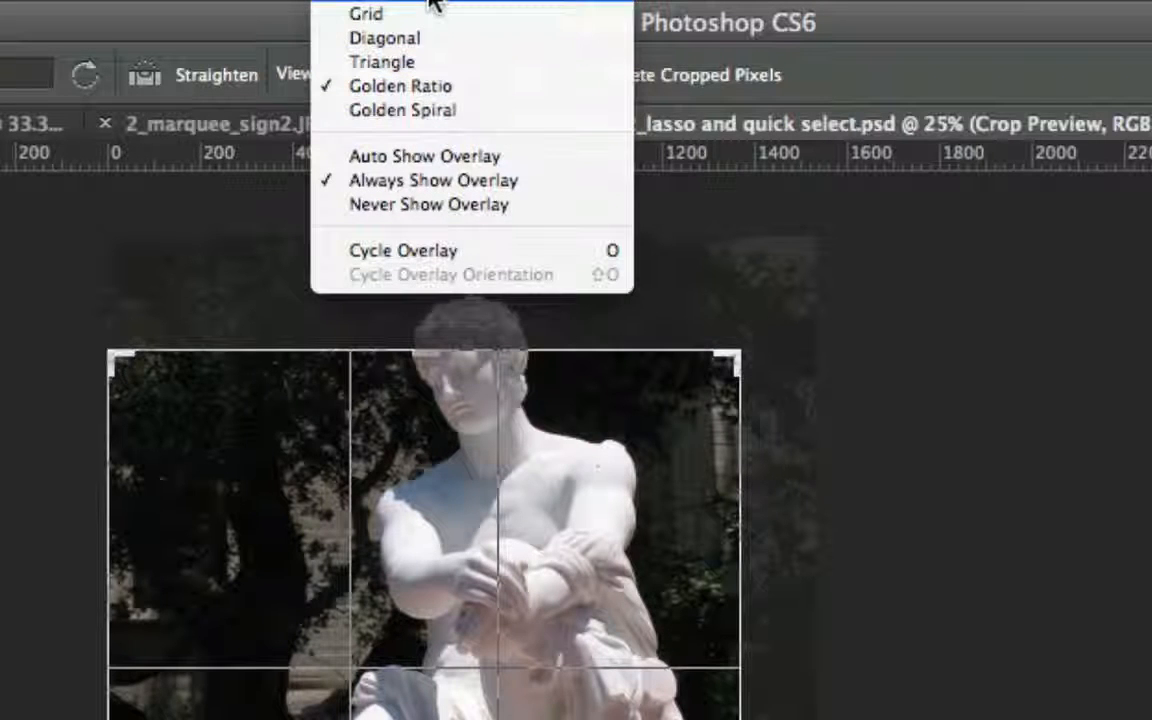
click(432, 5)
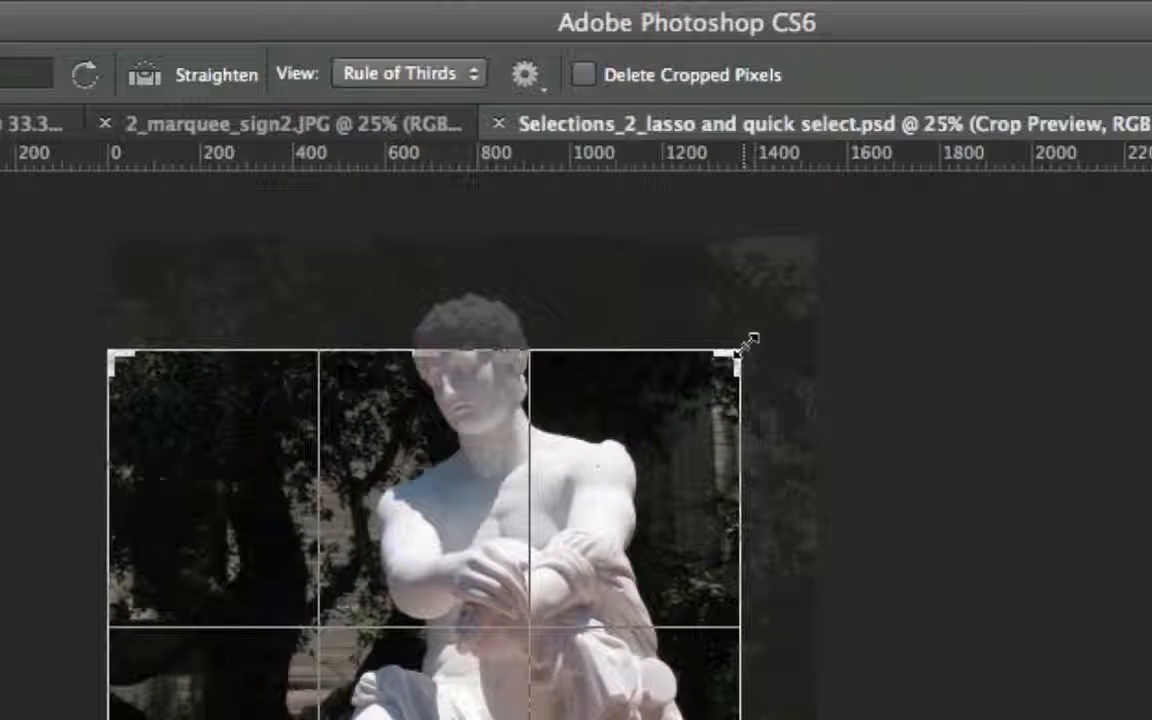
key(Escape)
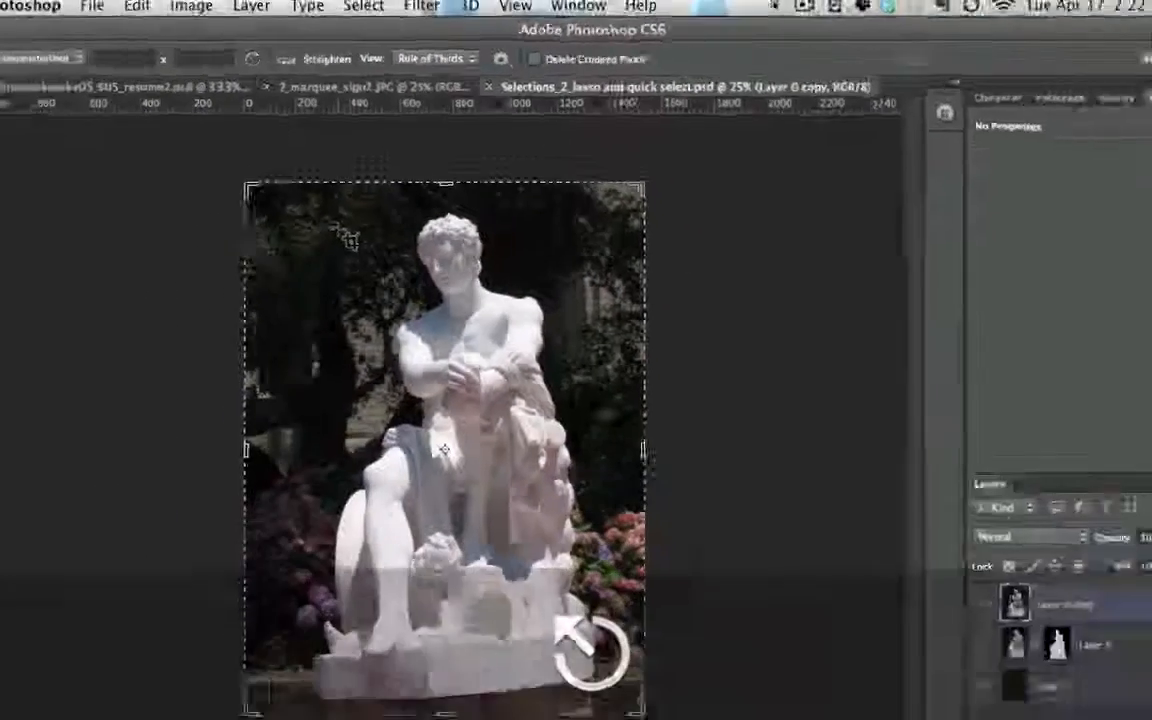
Draw a crop frame of about 980 × 1484 px around the statue, apply the crop, and undo it.
drag(325, 203, 577, 588)
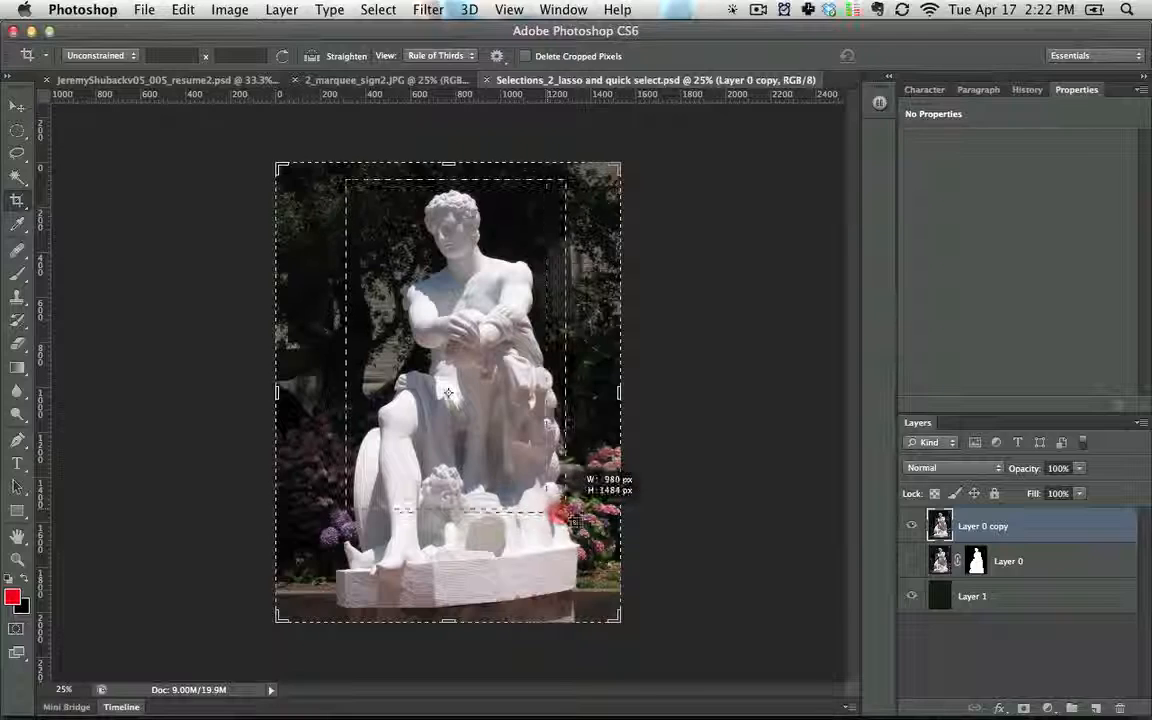
drag(575, 520, 575, 520)
key(Return)
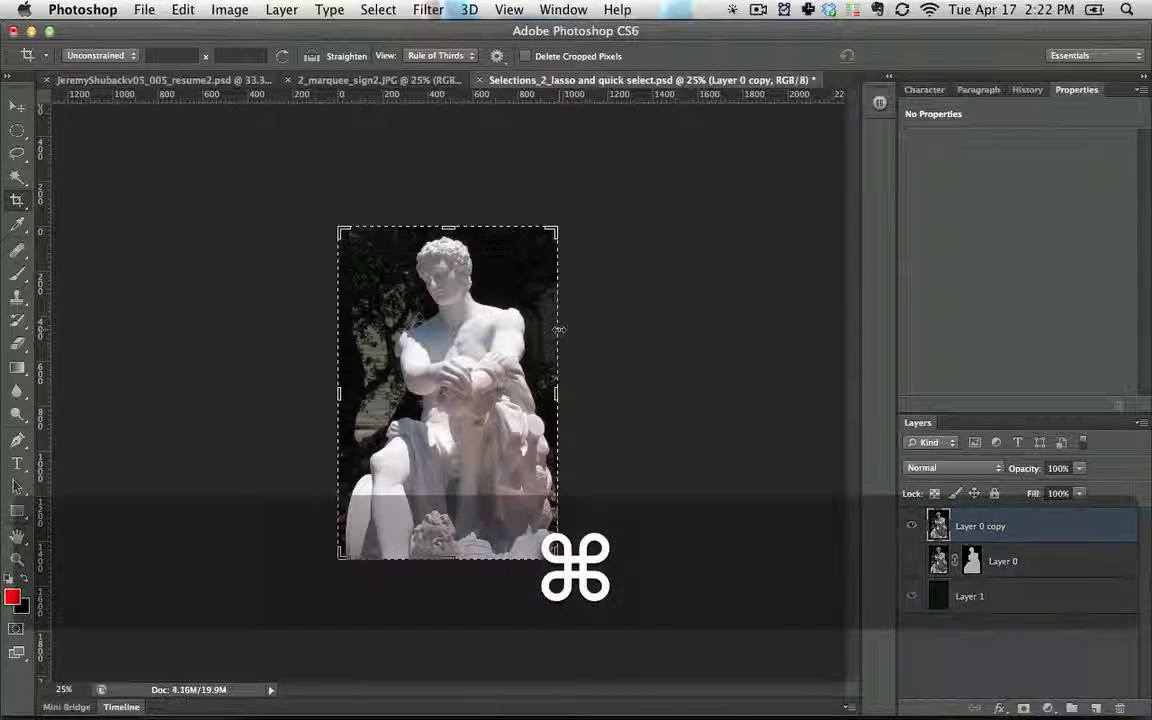
key(super+z)
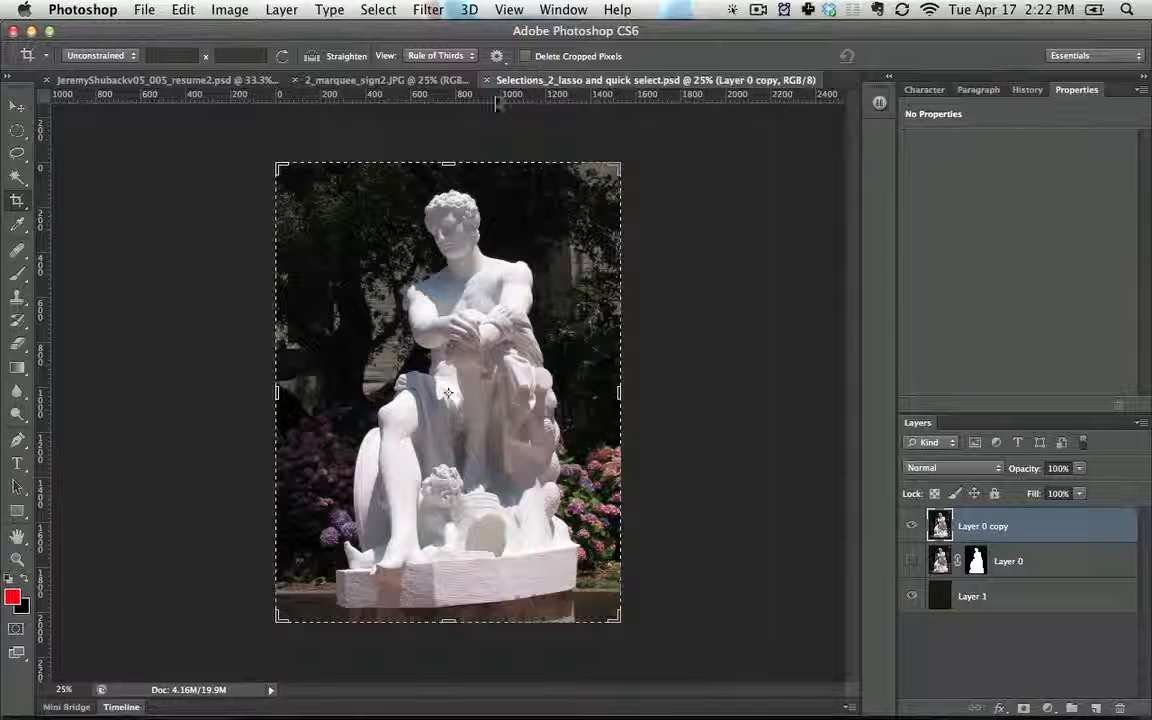
Crop to the statue's upper body with Delete Cropped Pixels off, move the layer to reveal hidden pixels, and undo these changes.
drag(366, 191, 596, 478)
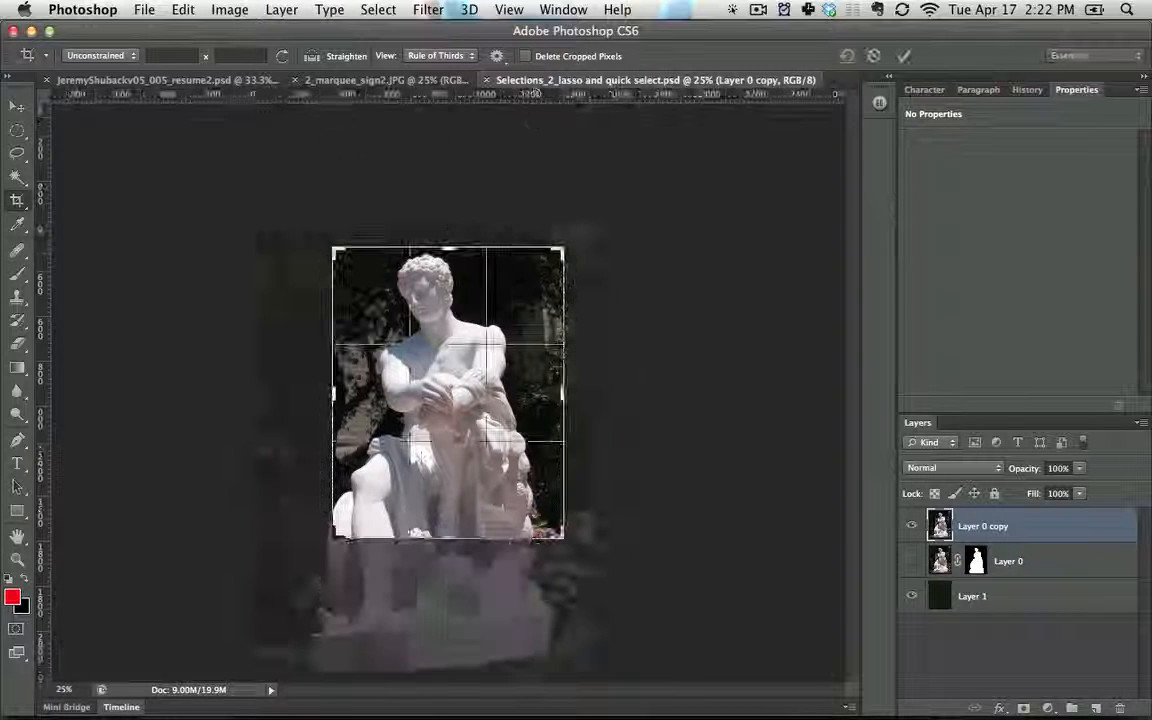
key(Return)
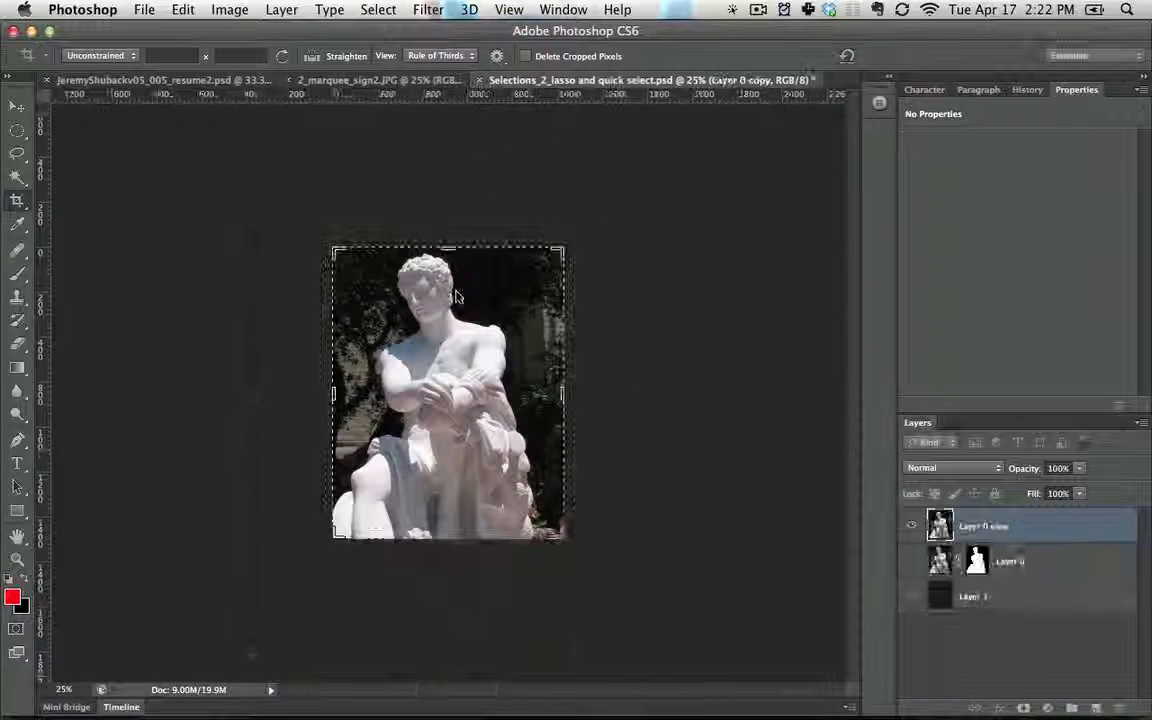
key(v)
drag(513, 338, 440, 288)
key(alt+super+z)
key(alt+super+z)
key(alt+super+z)
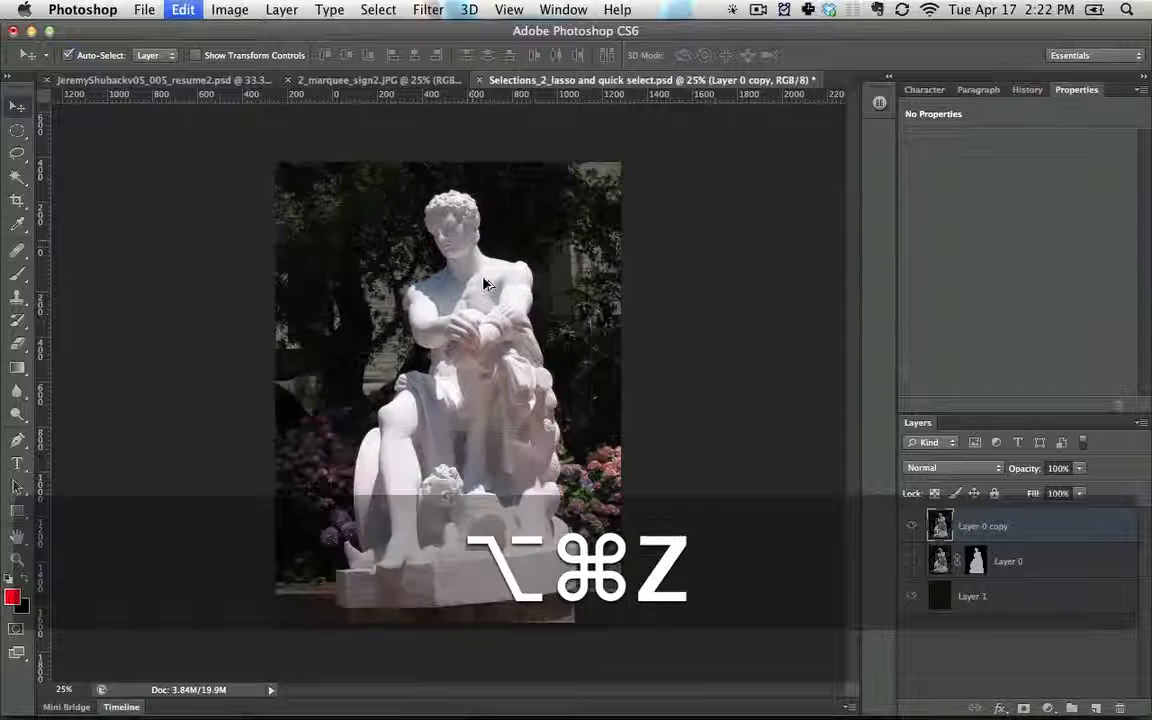
Turn on Delete Cropped Pixels and crop the image around the statue's upper body.
key(c)
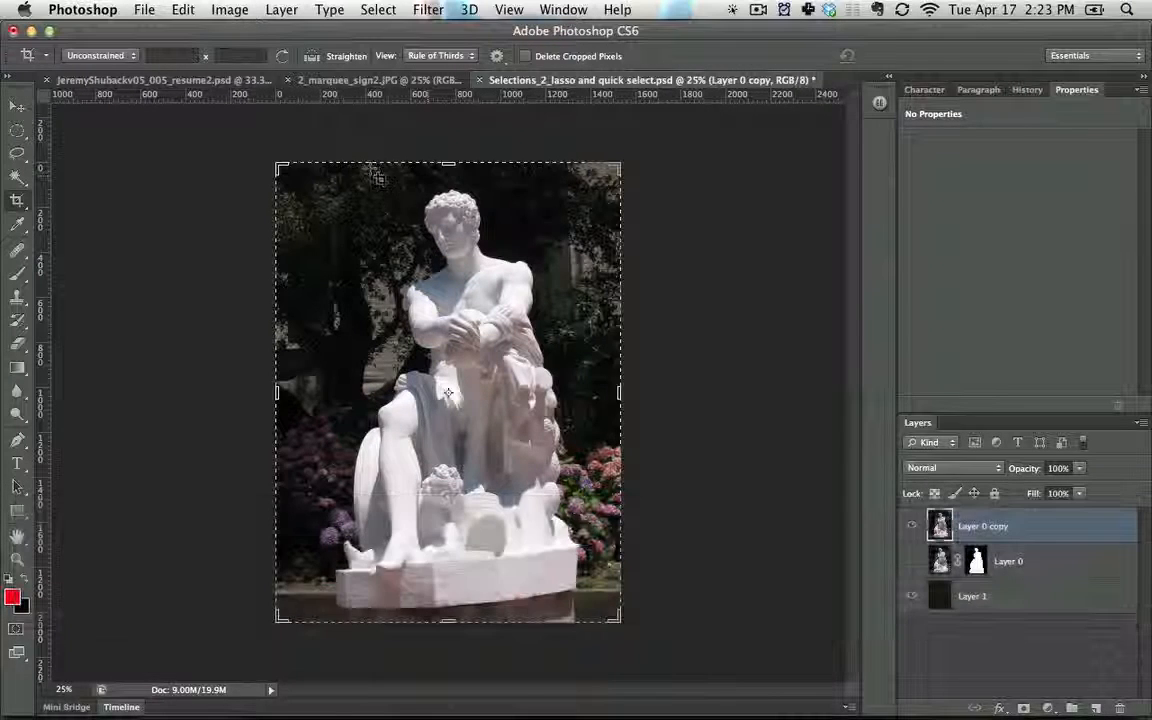
drag(364, 163, 574, 469)
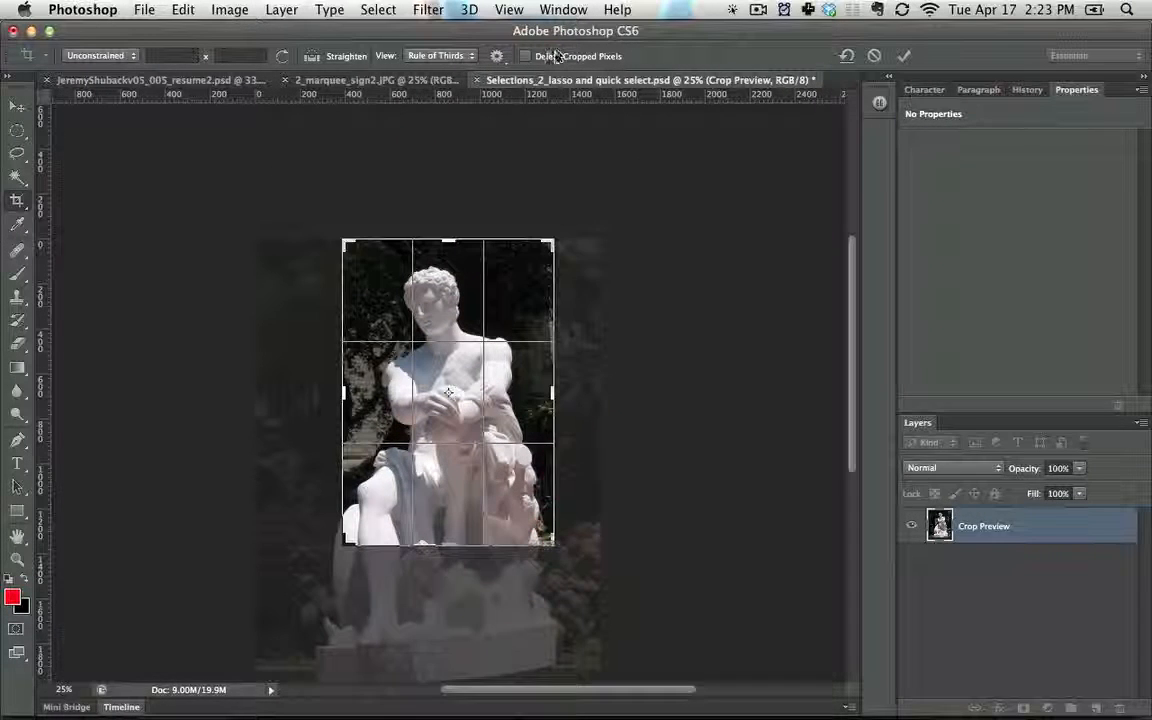
key(Return)
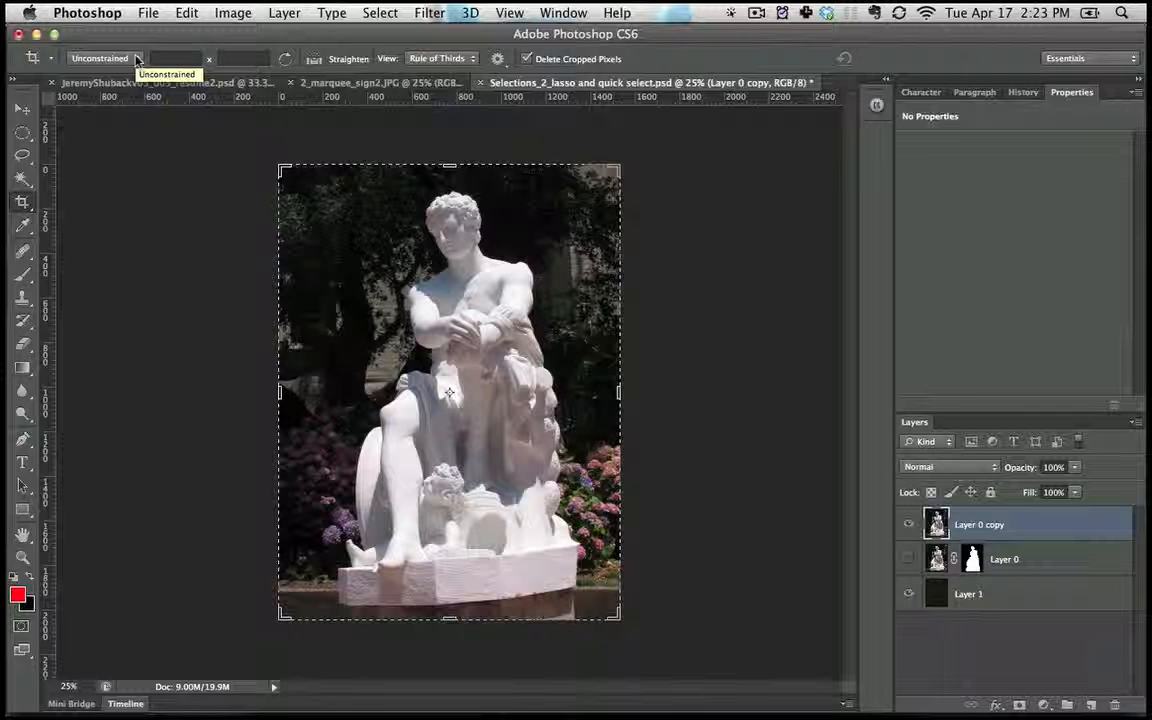
Set a custom crop size of 50 px wide by 100 px high.
click(136, 60)
click(188, 58)
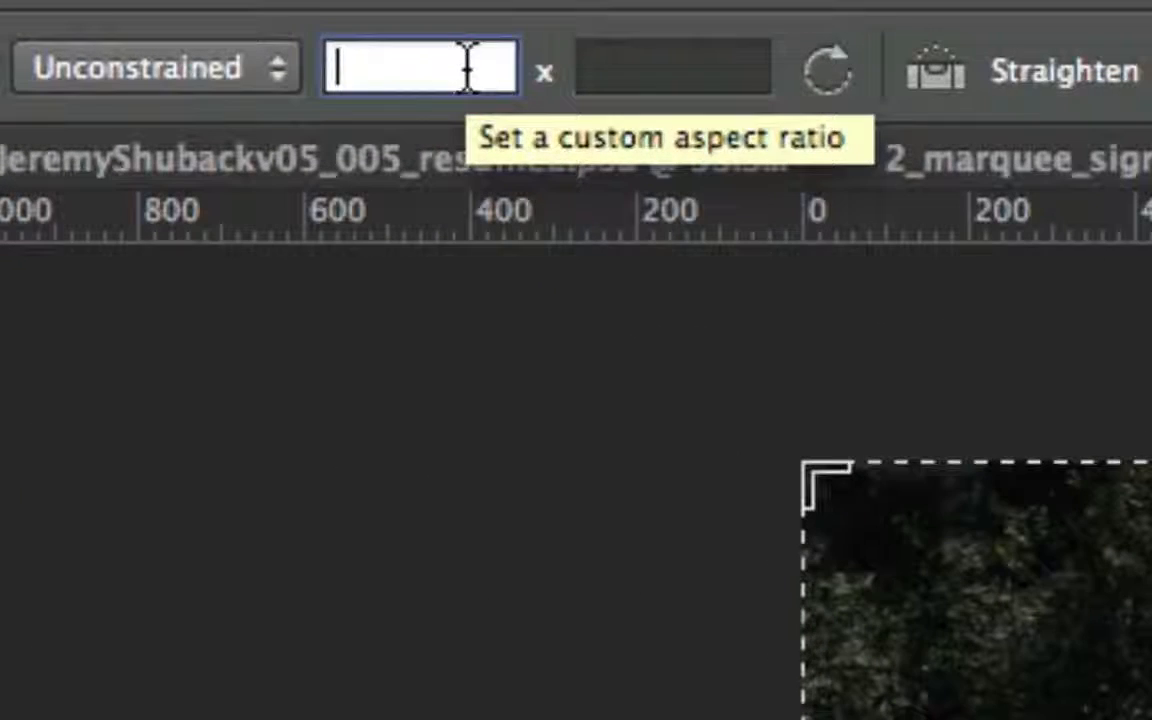
text(50 px)
key(Tab)
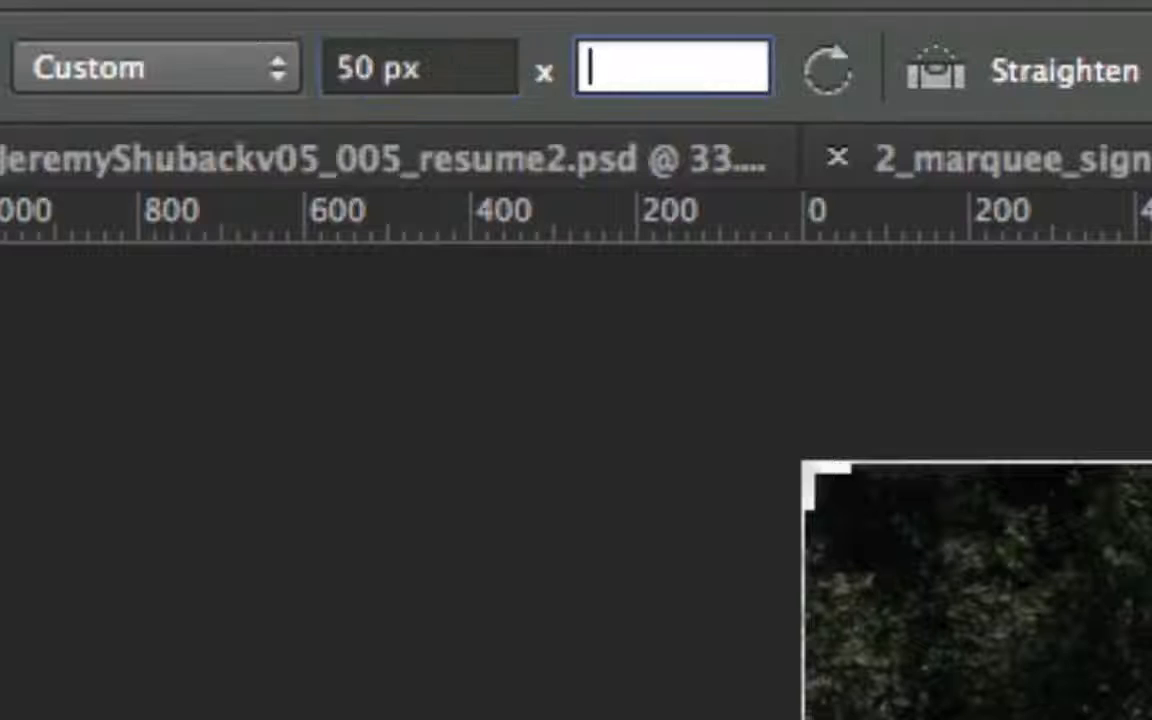
text(100 px)
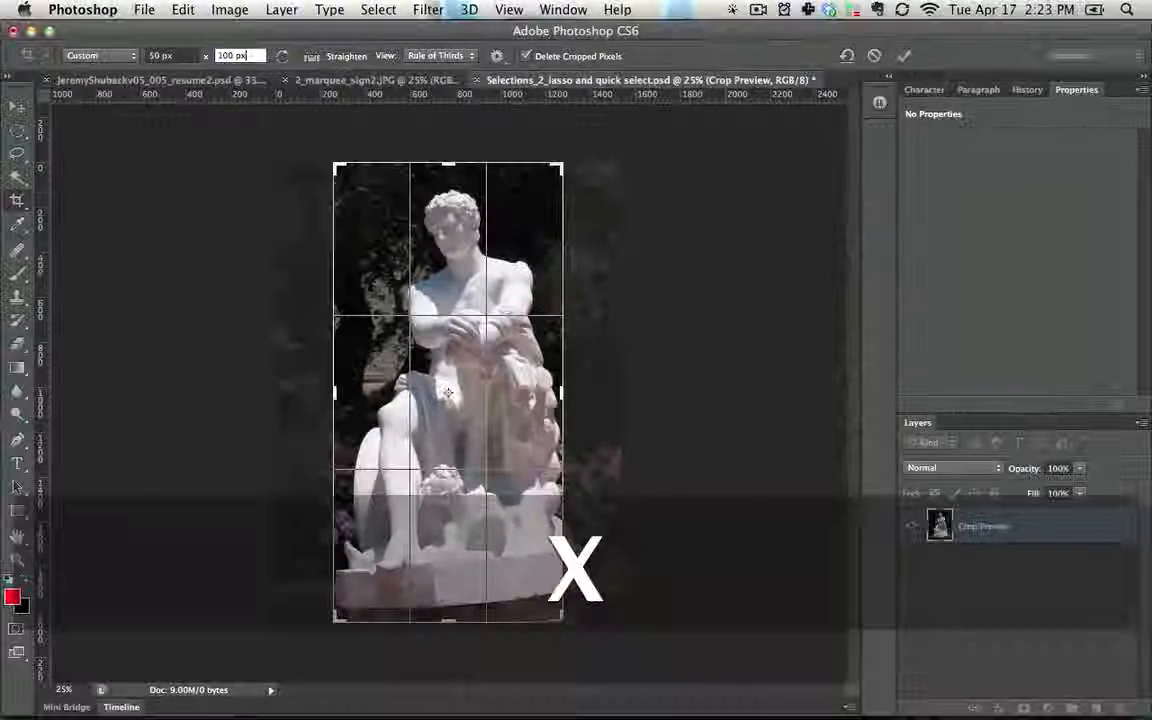
key(Return)
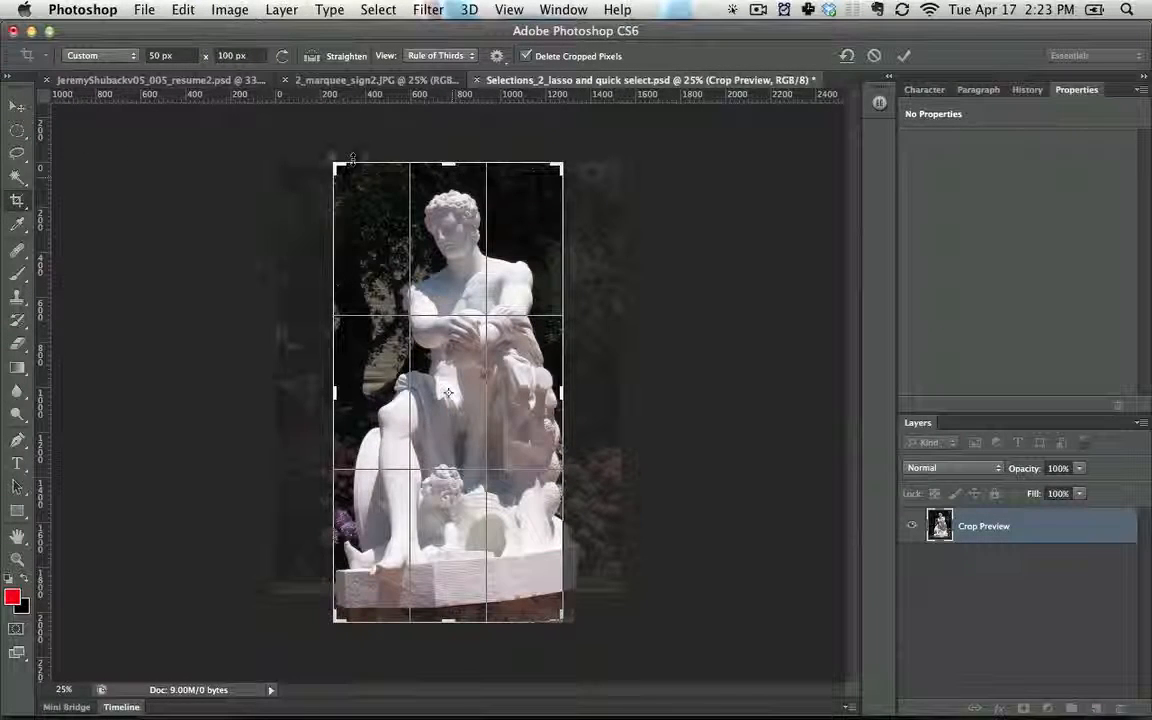
Shrink and reposition the custom-size crop frame over the statue, apply the crop, and undo it.
drag(338, 163, 418, 212)
drag(469, 449, 494, 560)
key(Return)
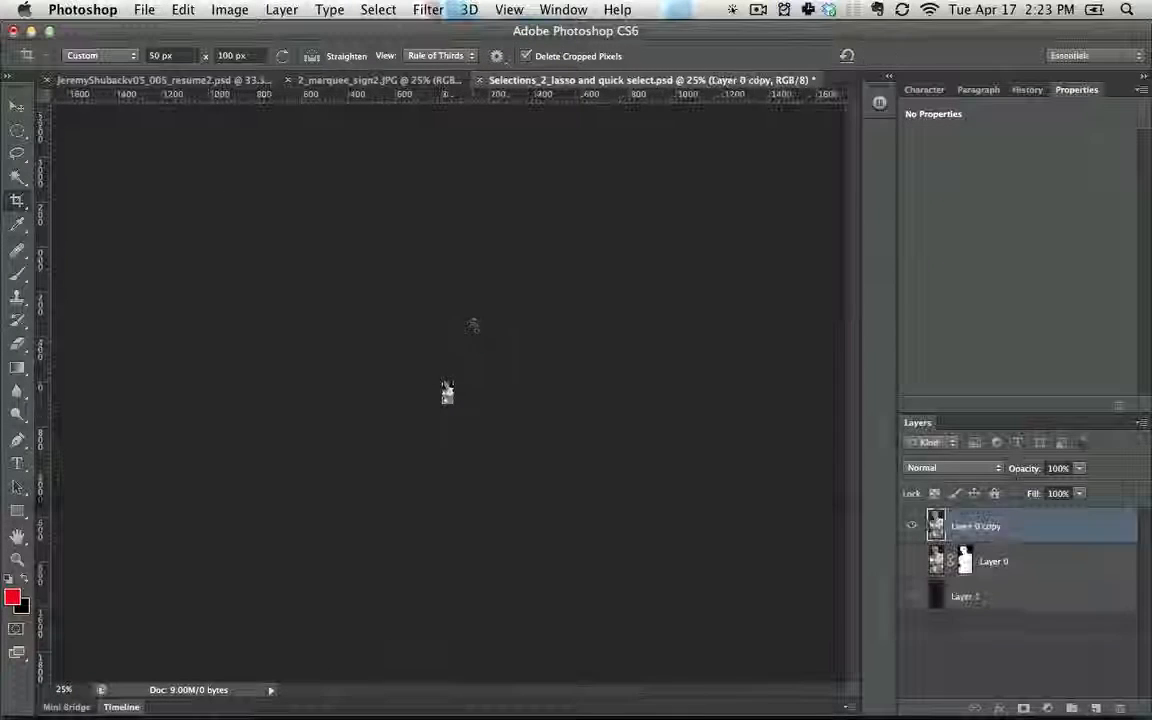
key(super+z)
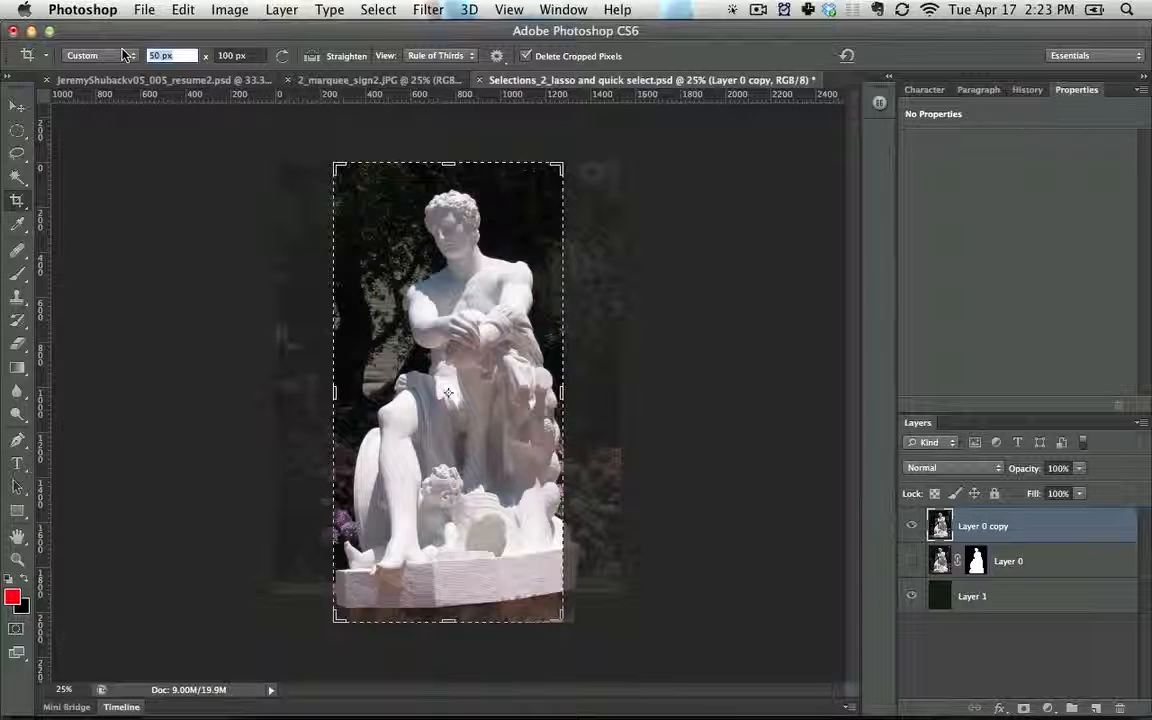
Switch the units to inches and set the custom crop ratio to 50 by 100.
right_click(204, 94)
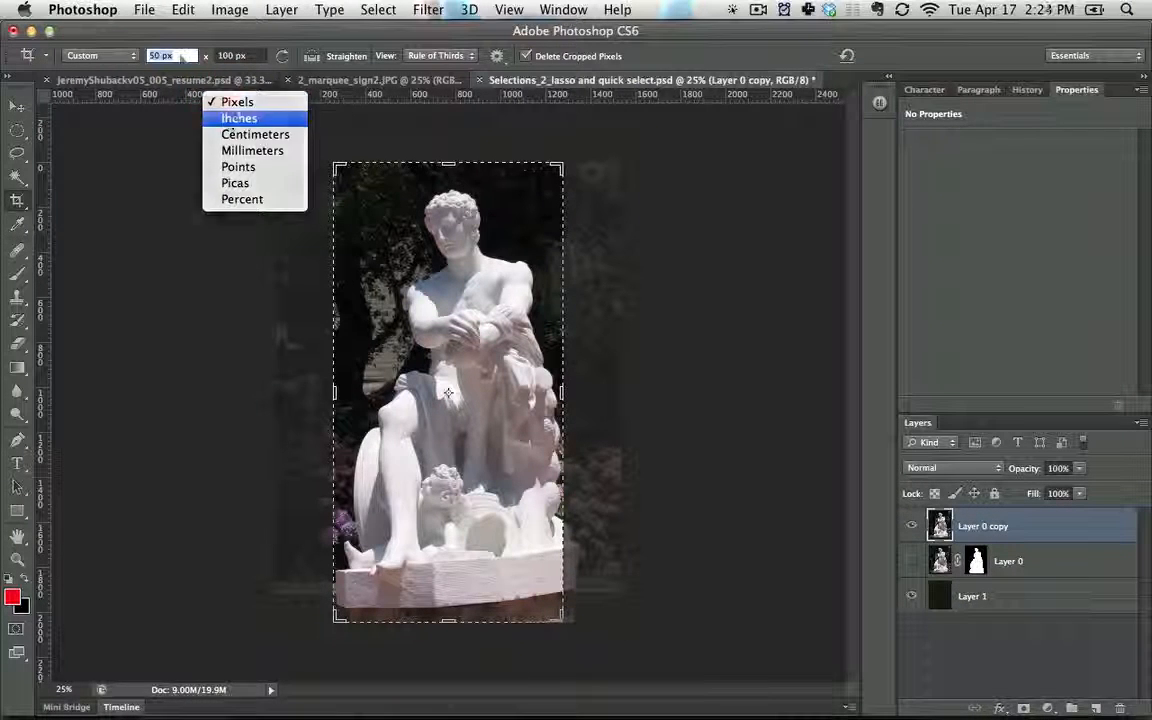
click(232, 117)
text(50)
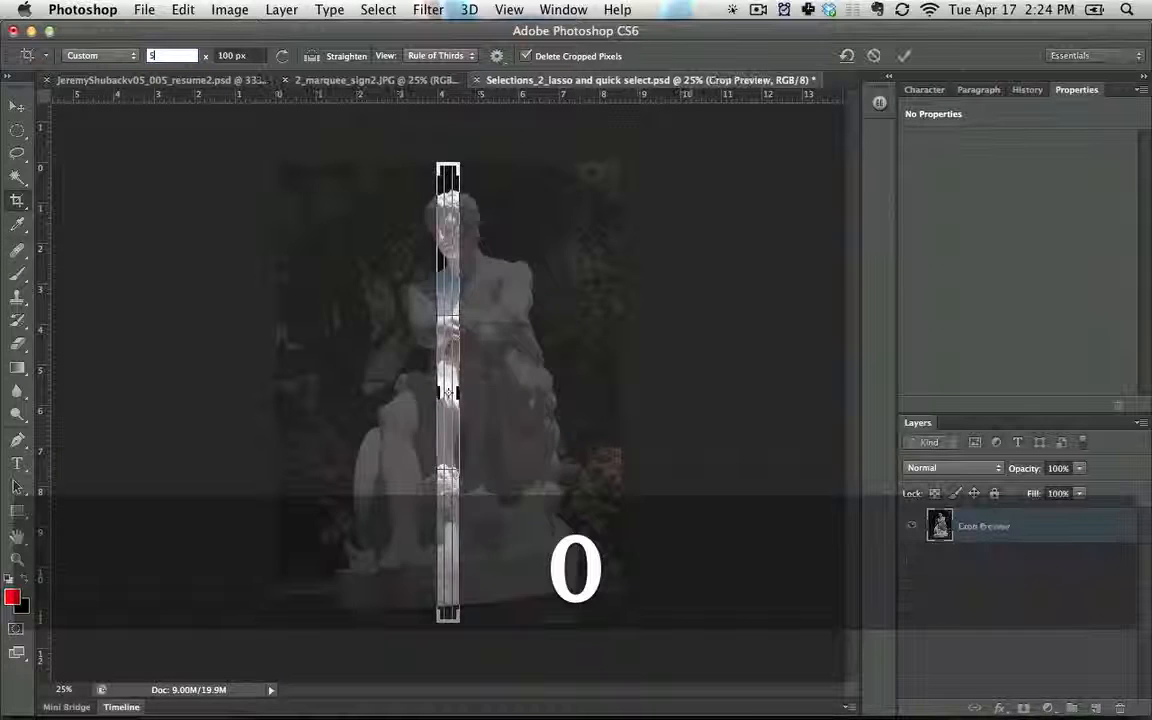
key(Tab)
text(100)
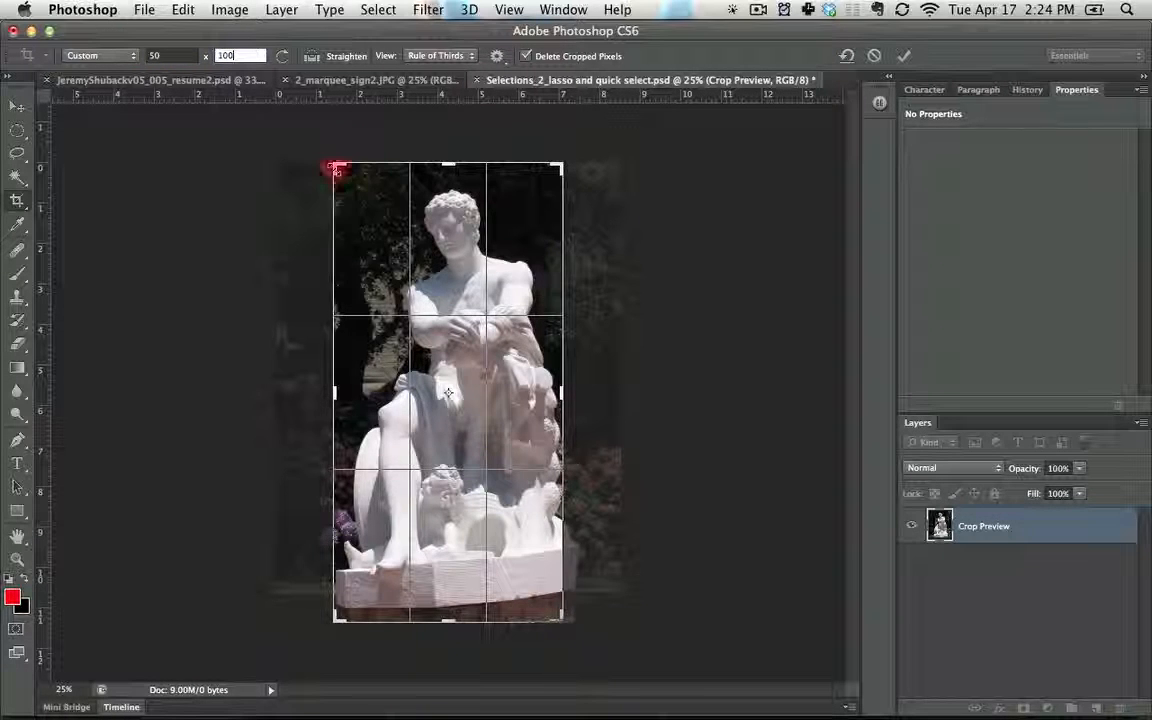
Shrink the 50 by 100 ratio crop frame over the statue's body, apply the crop, and undo it.
drag(337, 170, 365, 217)
key(Return)
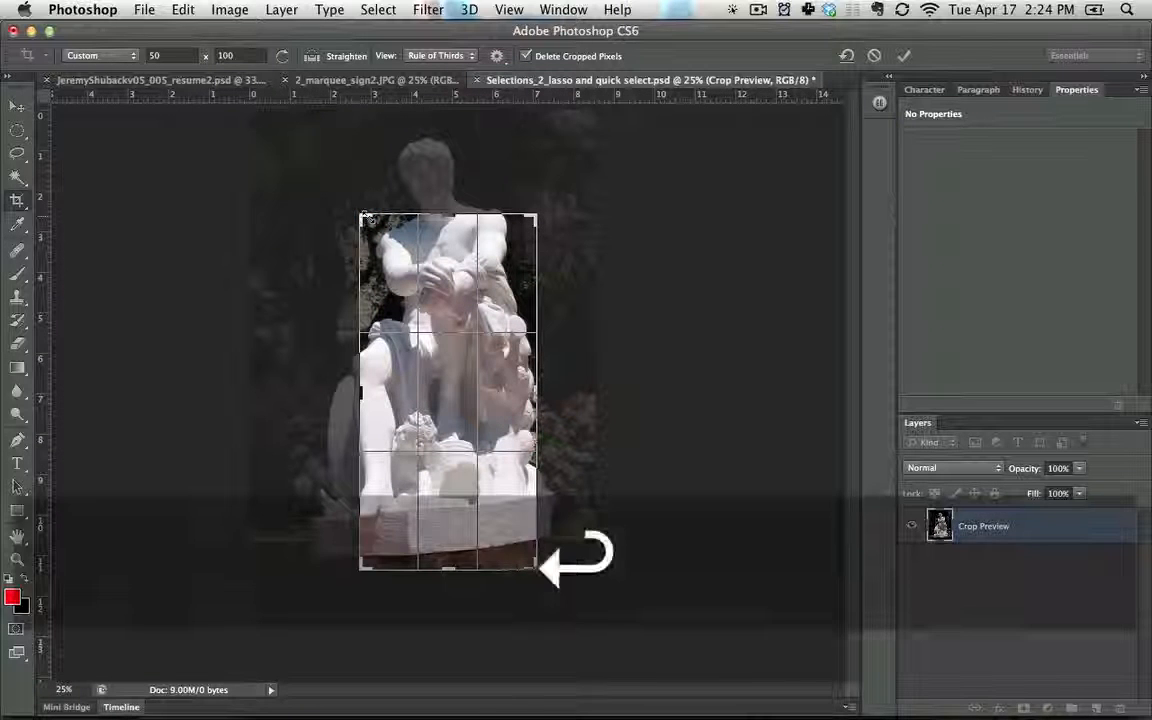
key(Return)
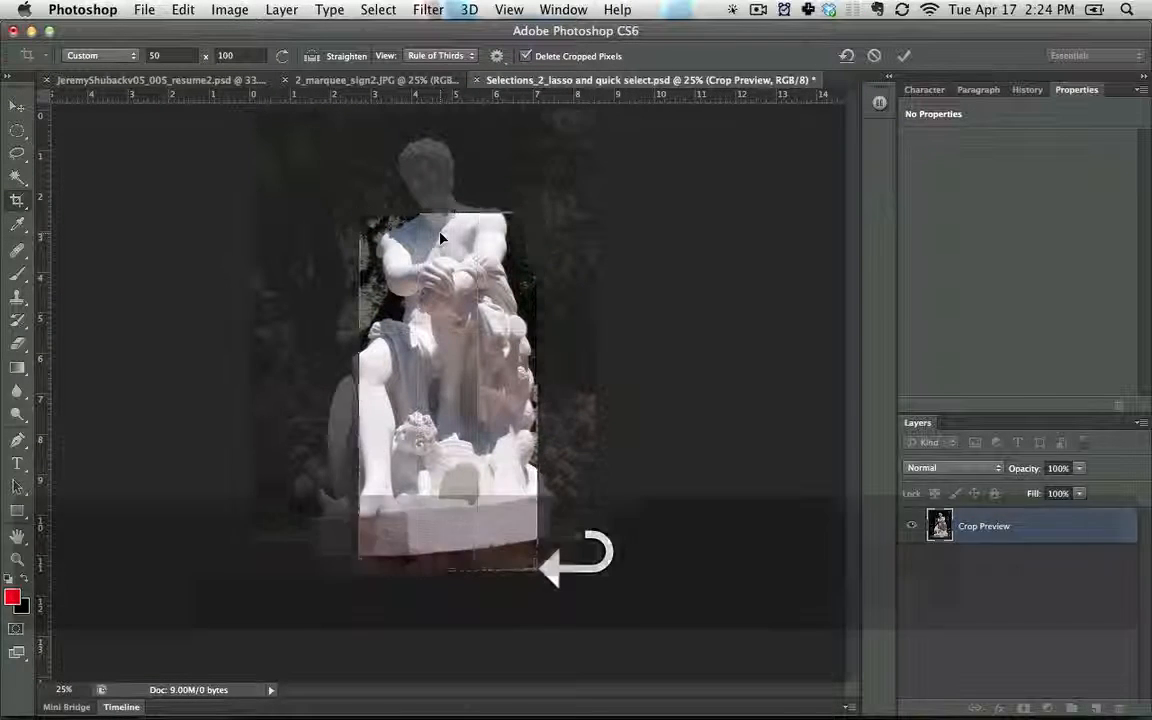
key(super+z)
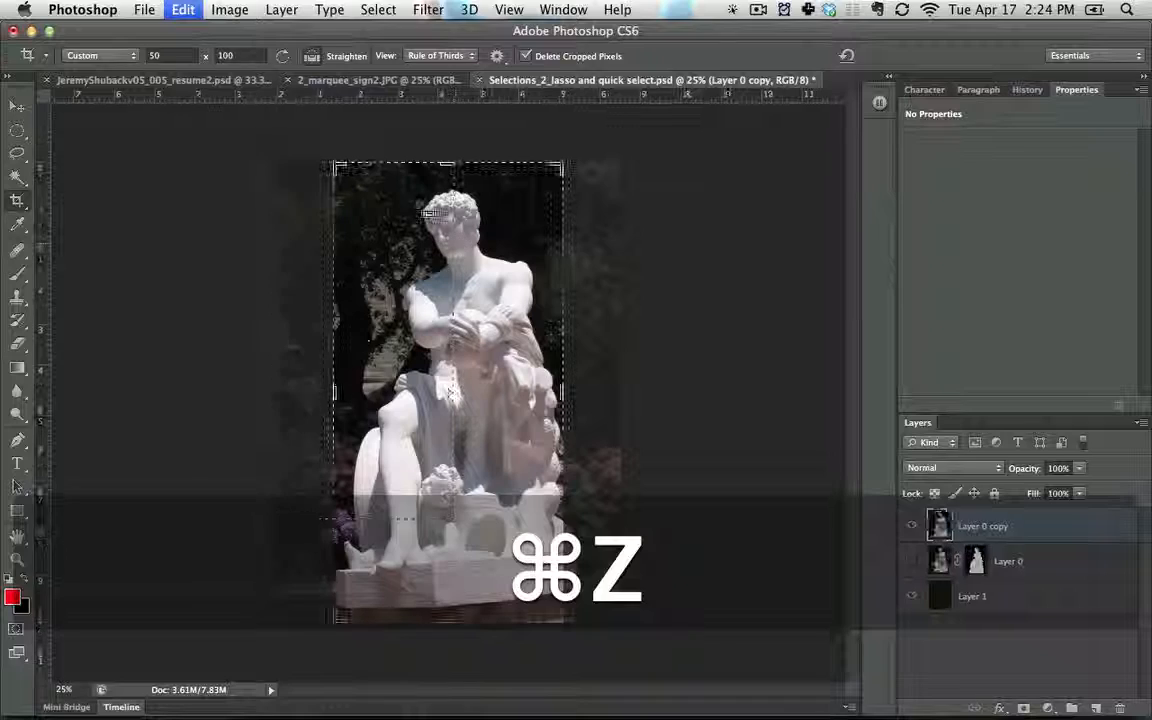
Set the custom crop size to 50 px wide by 100 px high.
click(132, 56)
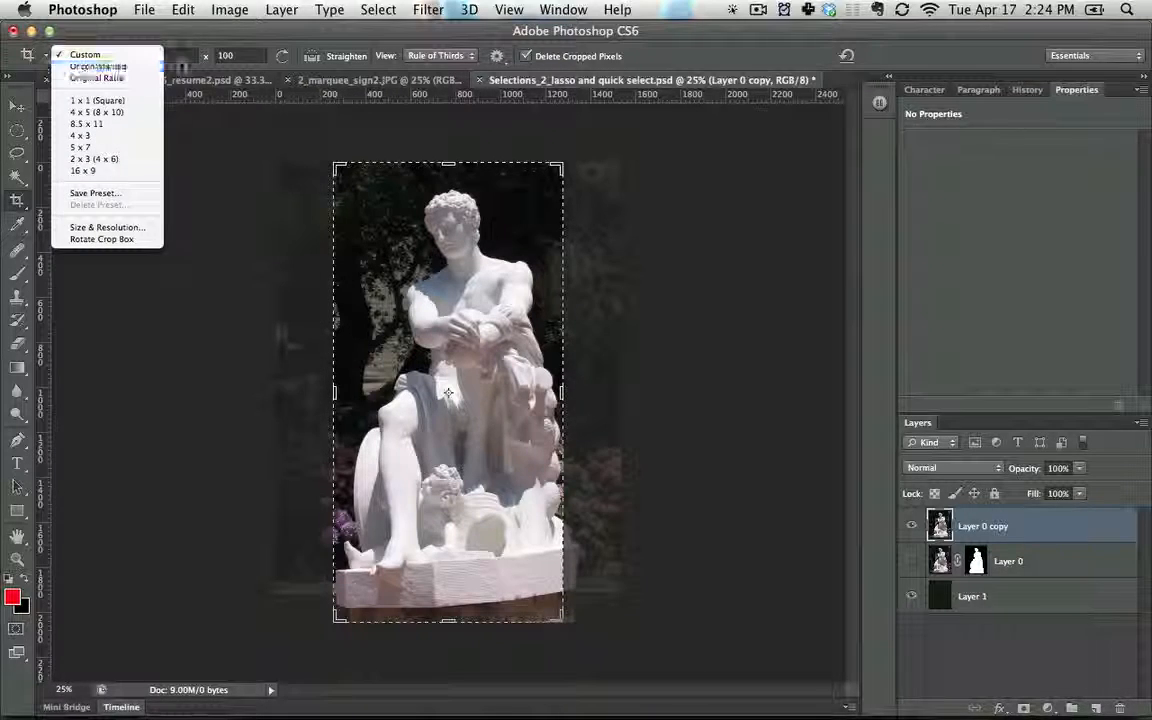
click(190, 52)
click(149, 53)
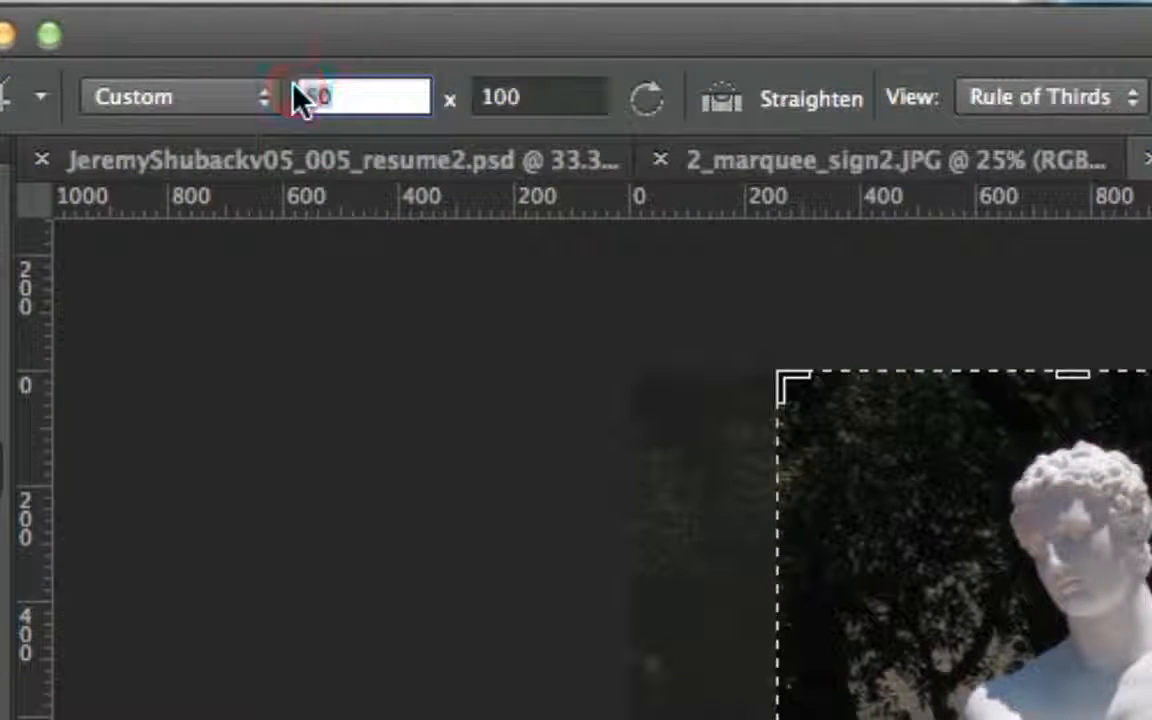
text(50)
key(Tab)
text(100)
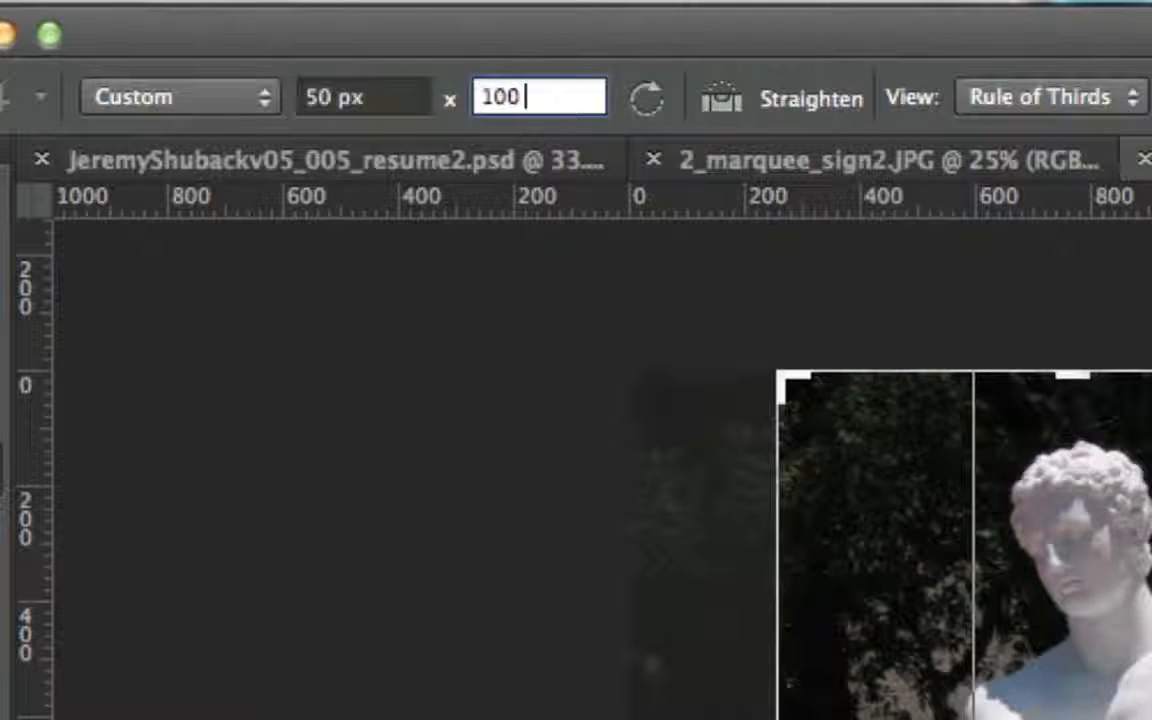
key(Return)
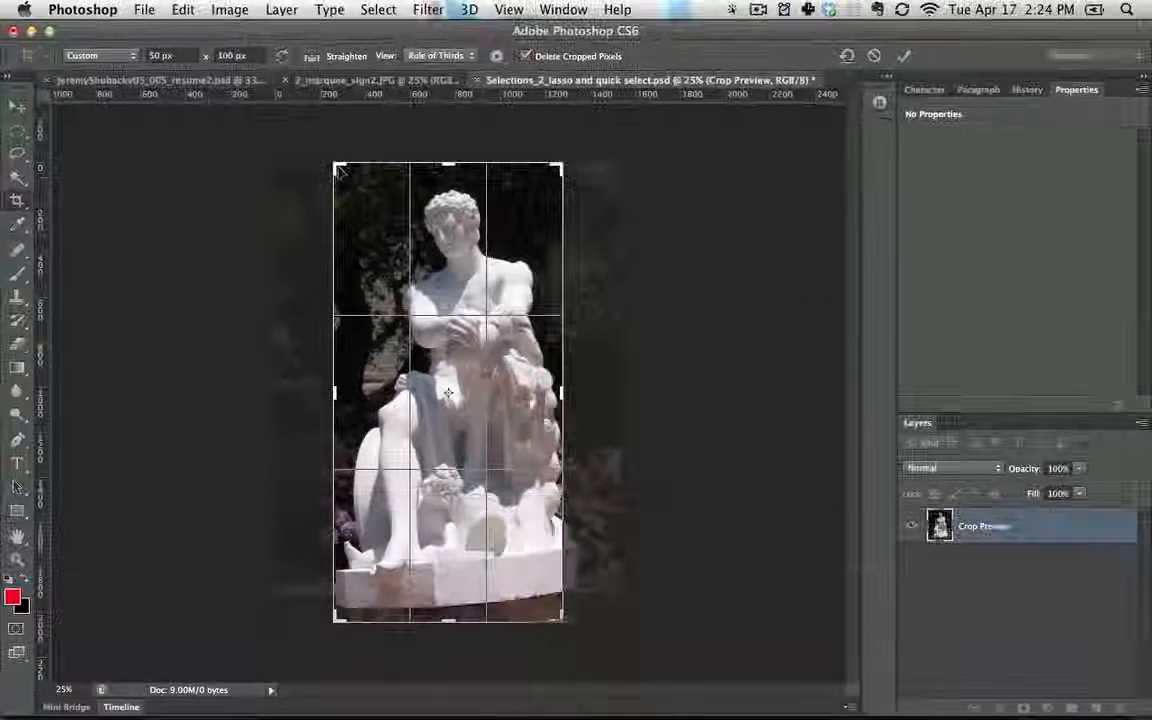
Shrink the 50 px by 100 px crop frame slightly around the statue, apply the crop, and undo it.
mouse_move(335, 169)
mouse_down()
mouse_move(352, 182)
mouse_move(345, 172)
mouse_up()
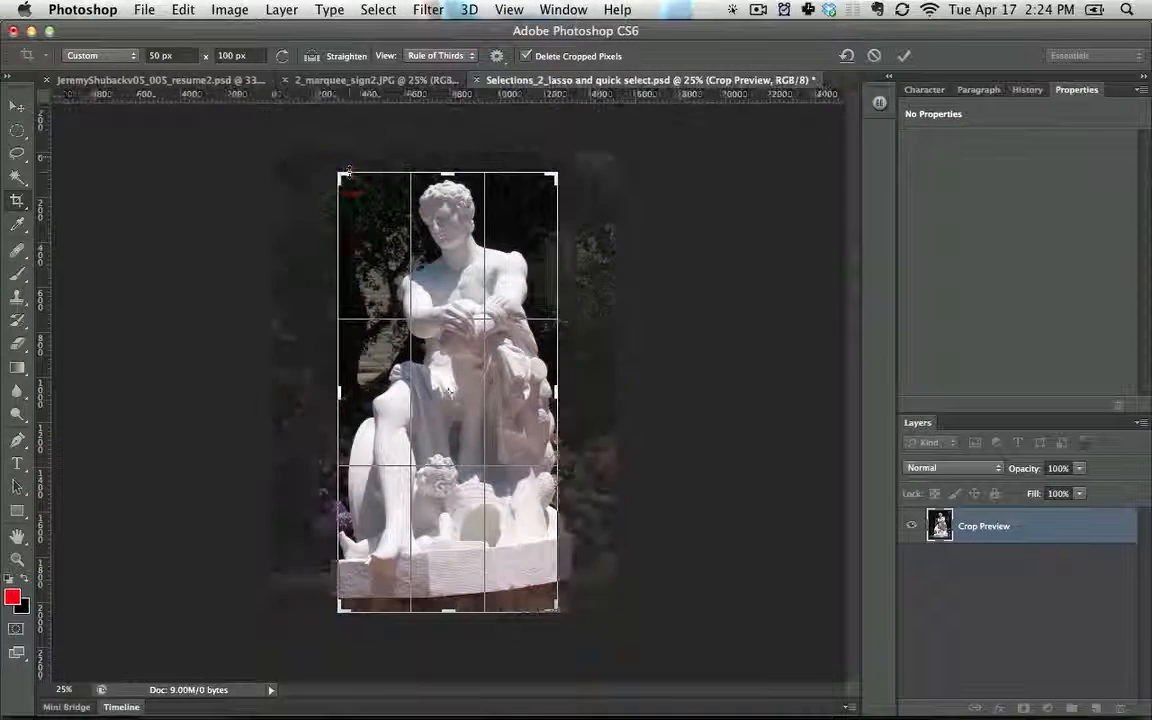
key(Return)
key(super+z)
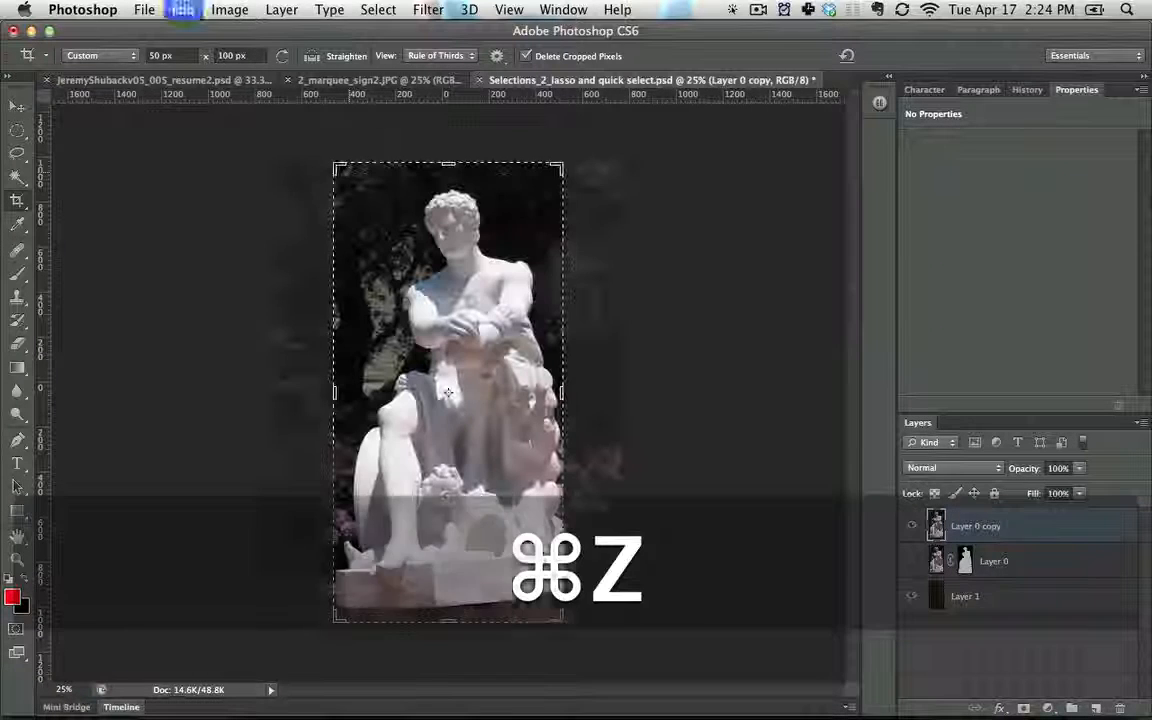
Crop the image with the 8.5 x 11 preset, straightened along the statue's base, and undo the crop.
click(100, 55)
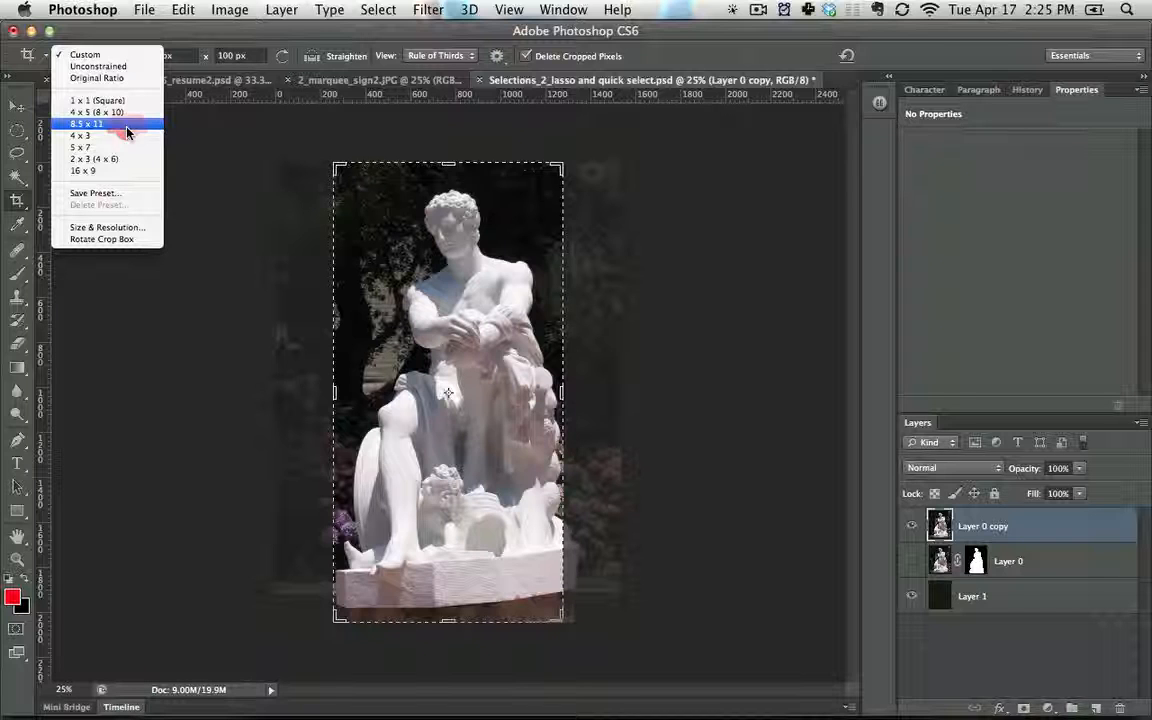
click(126, 128)
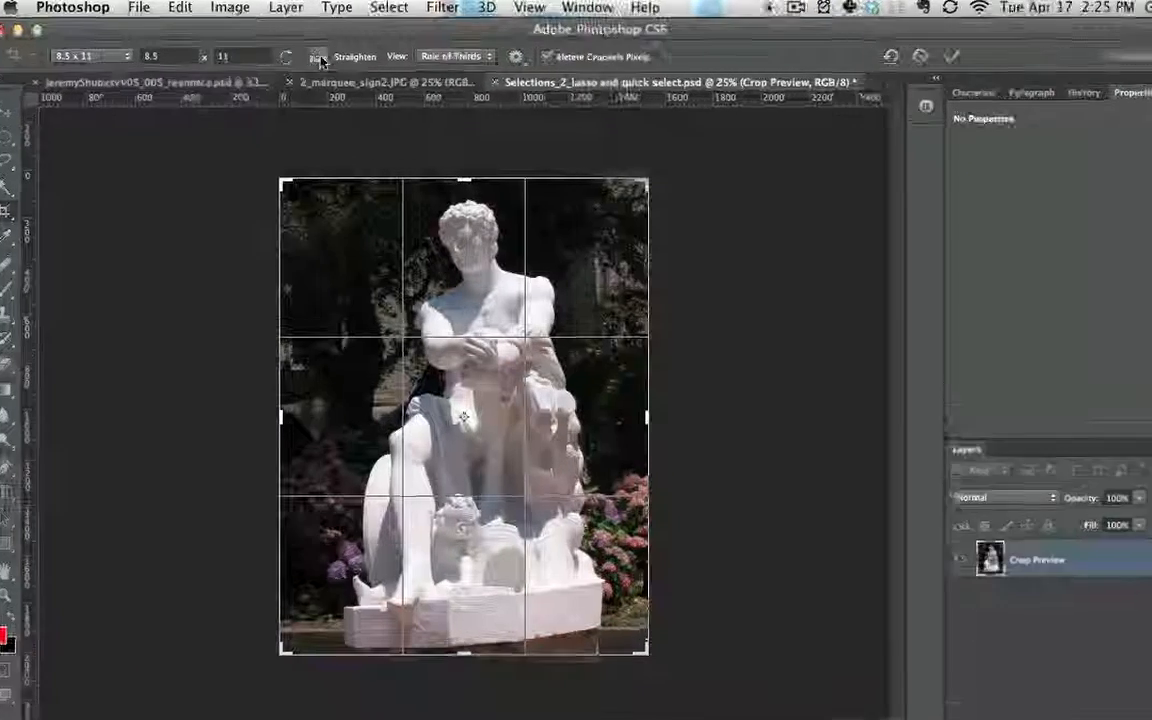
click(311, 57)
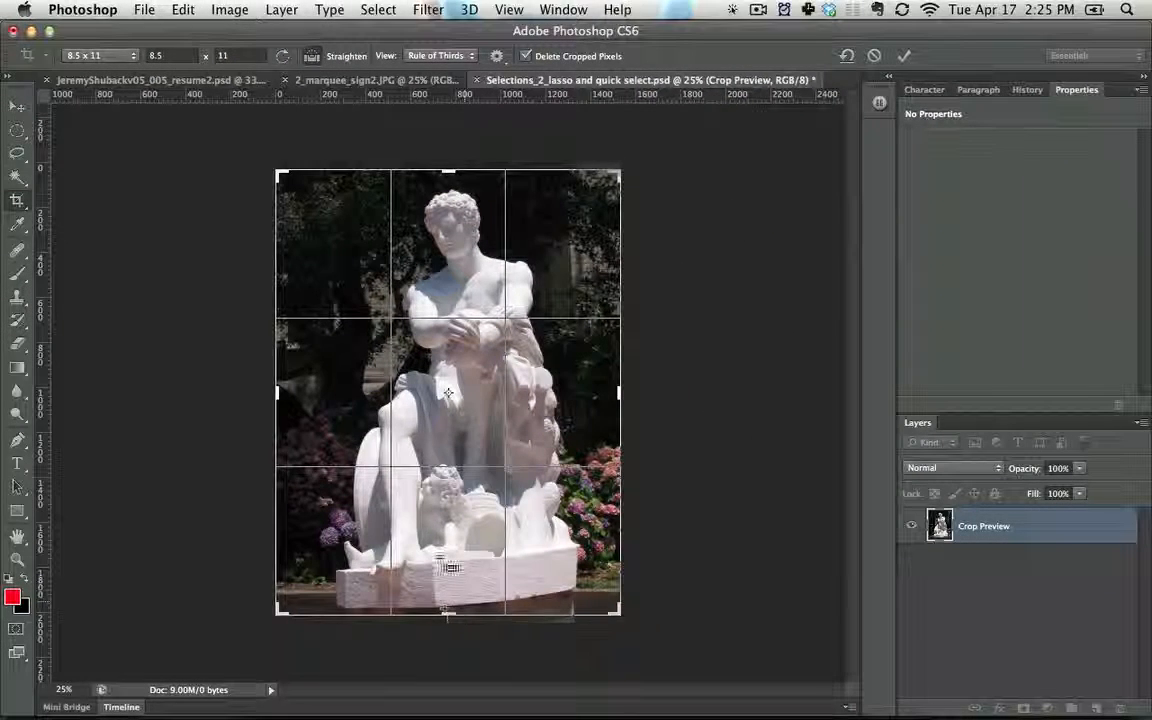
drag(436, 562, 588, 543)
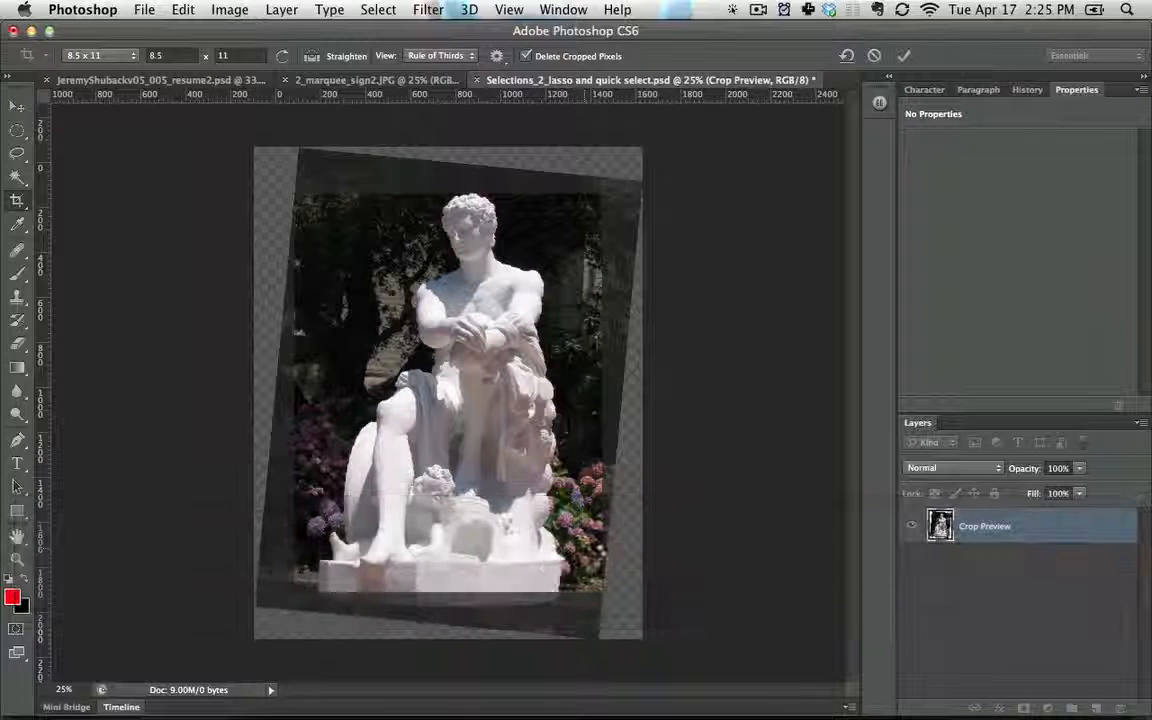
key(Return)
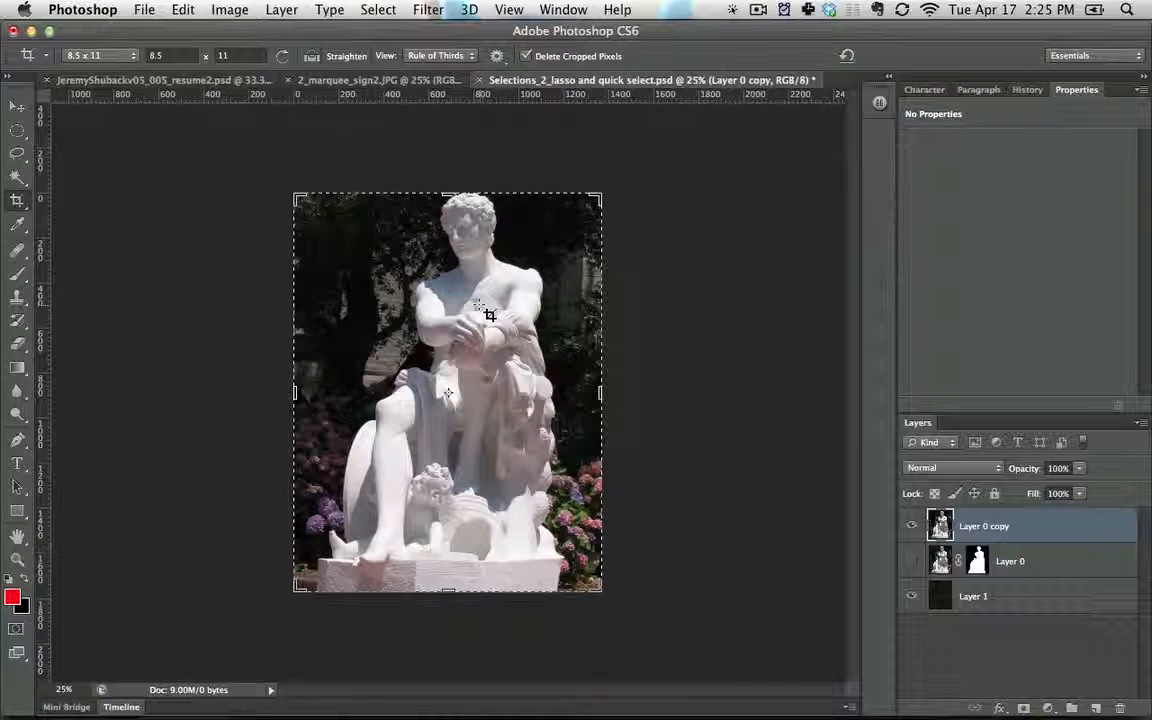
key(alt+super+z)
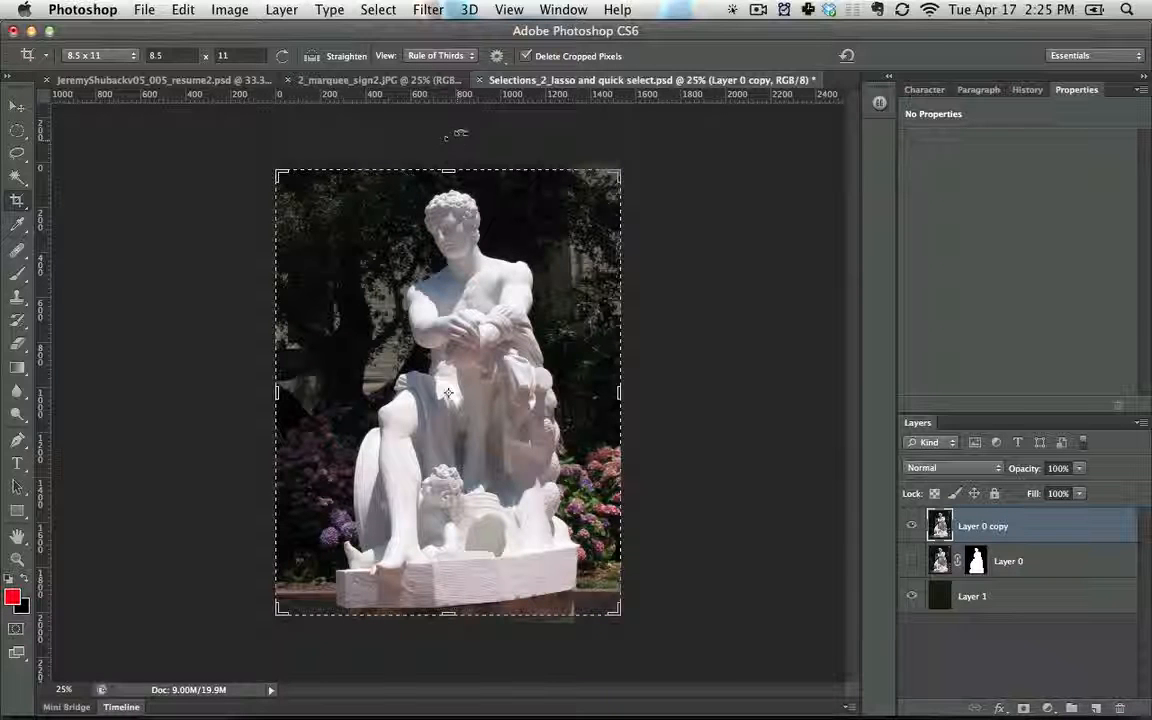
Shrink the 8.5 x 11 crop frame around the statue and reset the crop box.
drag(582, 532, 597, 525)
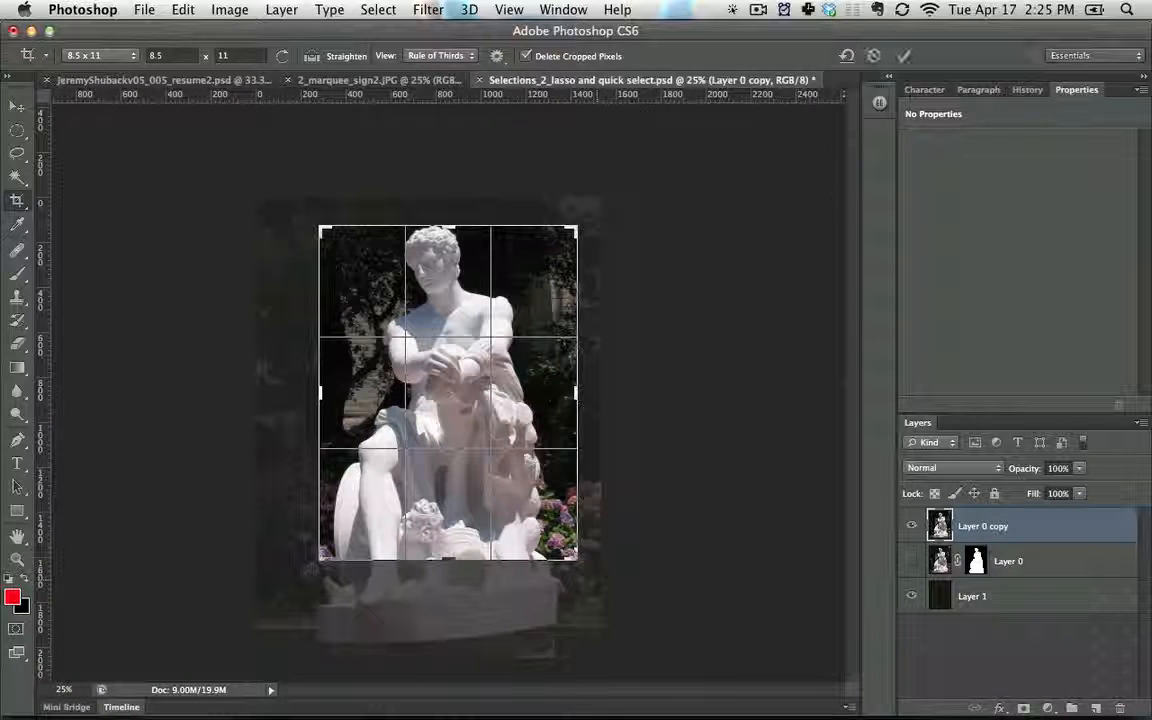
click(847, 56)
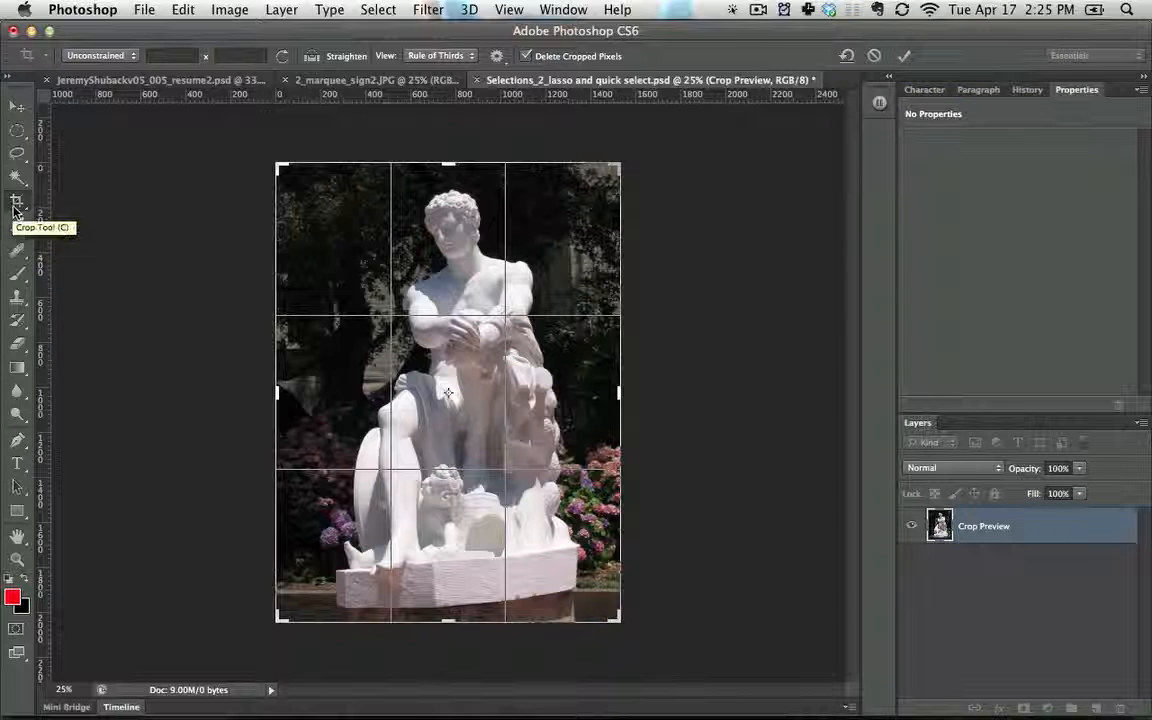
Switch to the Perspective Crop Tool without applying the pending crop and bring up the 2_marquee_sign2.JPG document.
drag(16, 208, 52, 220)
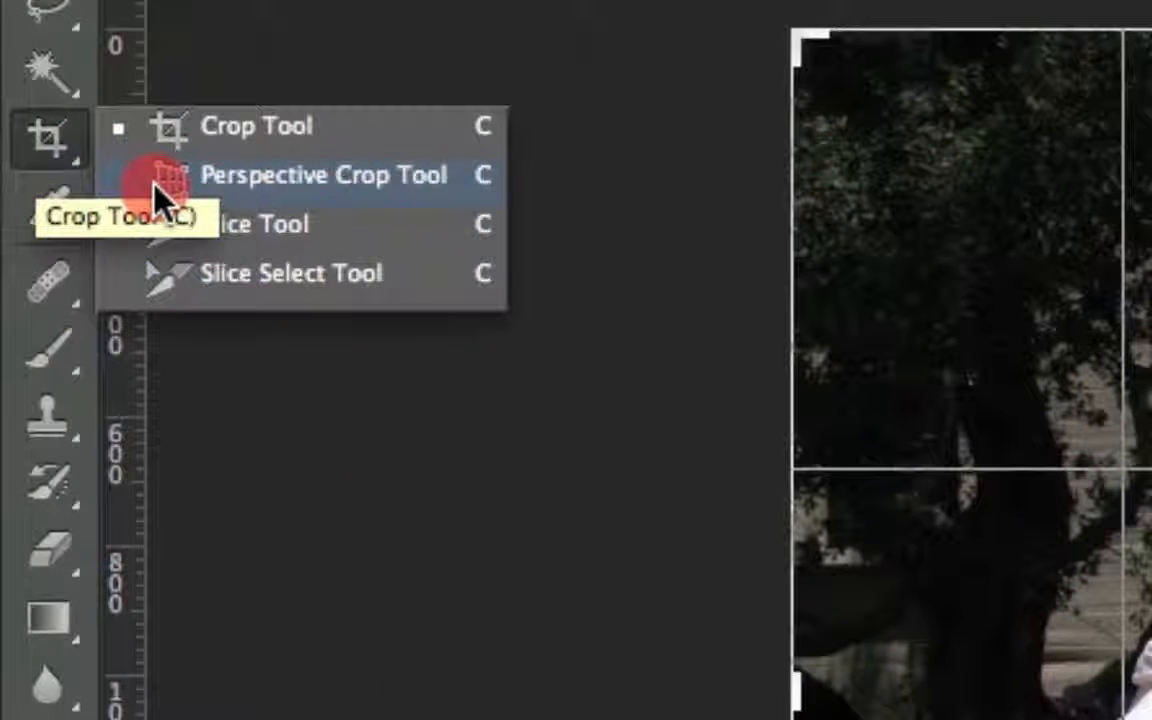
drag(155, 187, 153, 192)
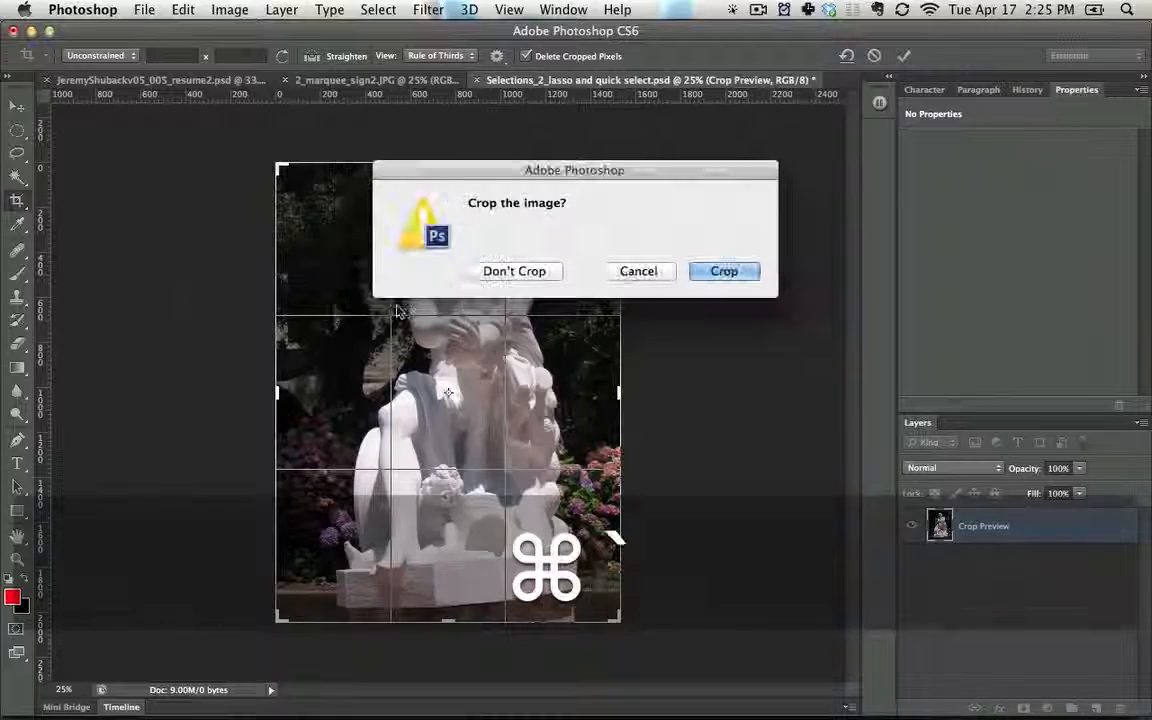
click(545, 271)
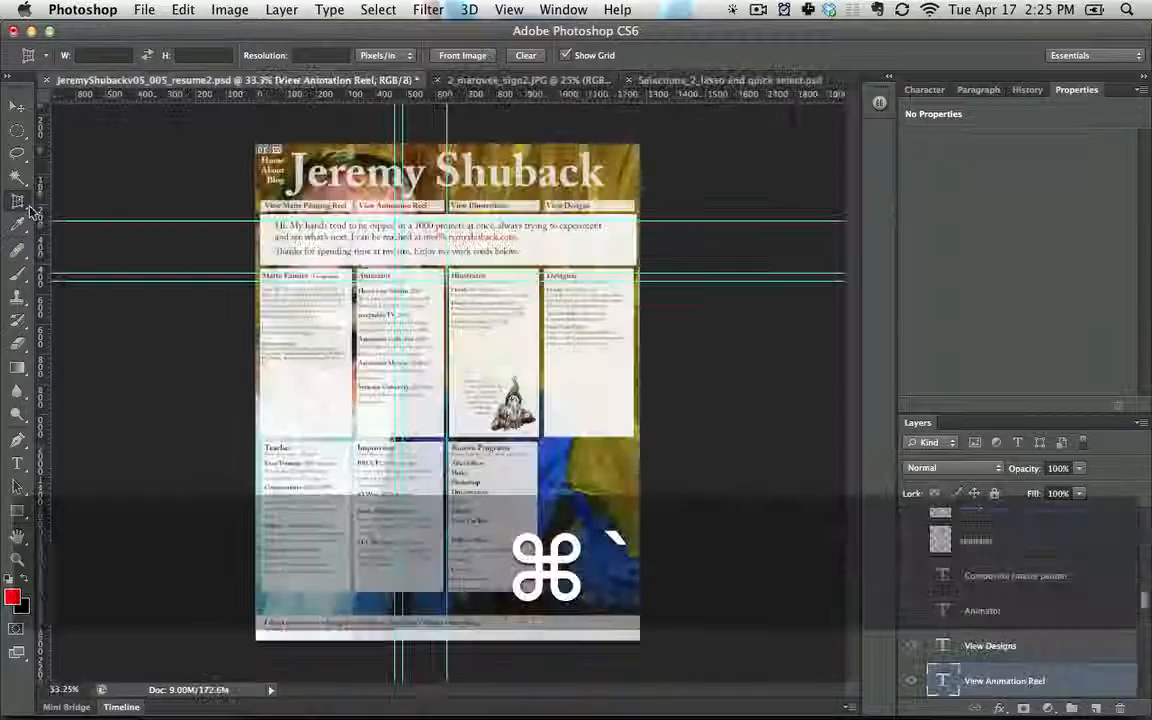
key(super+grave)
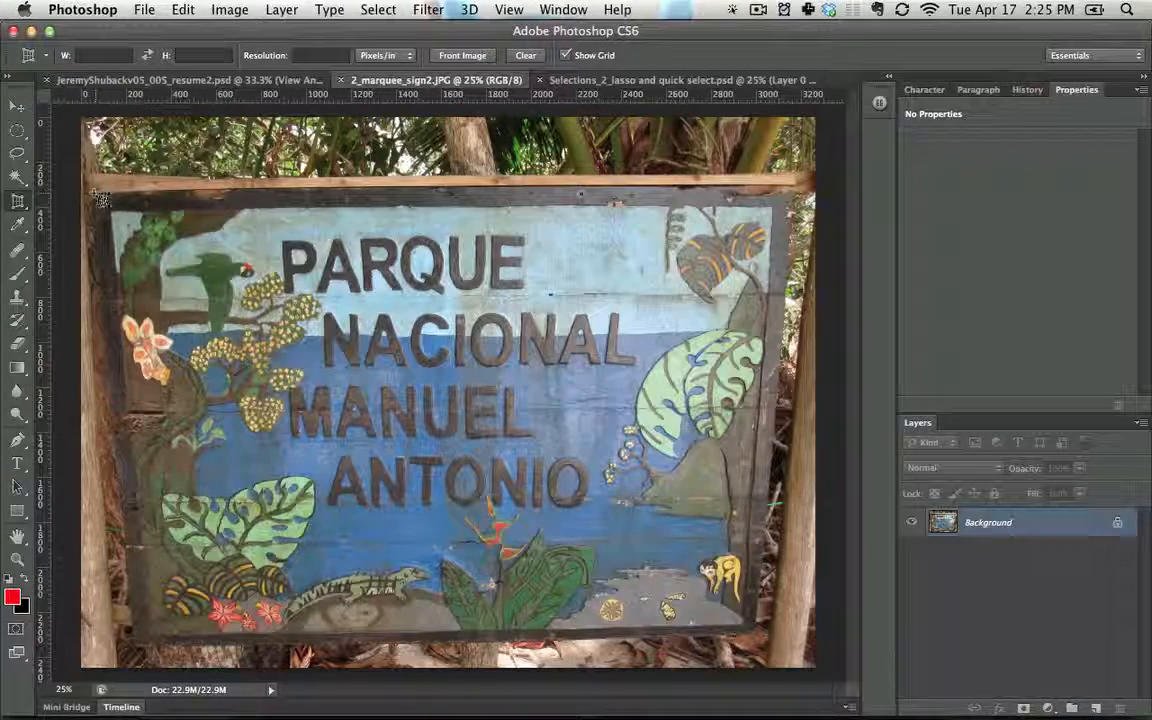
Perspective-crop the painted park sign, fitting the grid's corners to the outer corners of its slanted wooden frame.
drag(238, 364, 762, 638)
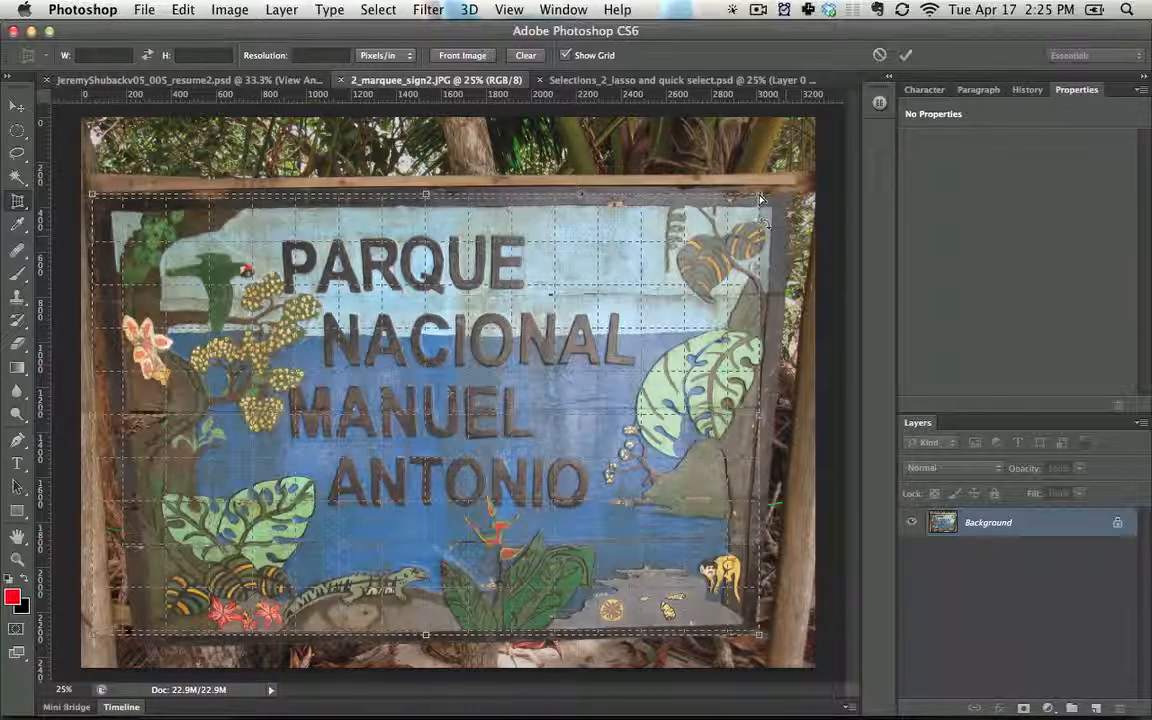
mouse_move(760, 199)
mouse_down()
mouse_move(802, 175)
mouse_move(794, 190)
mouse_up()
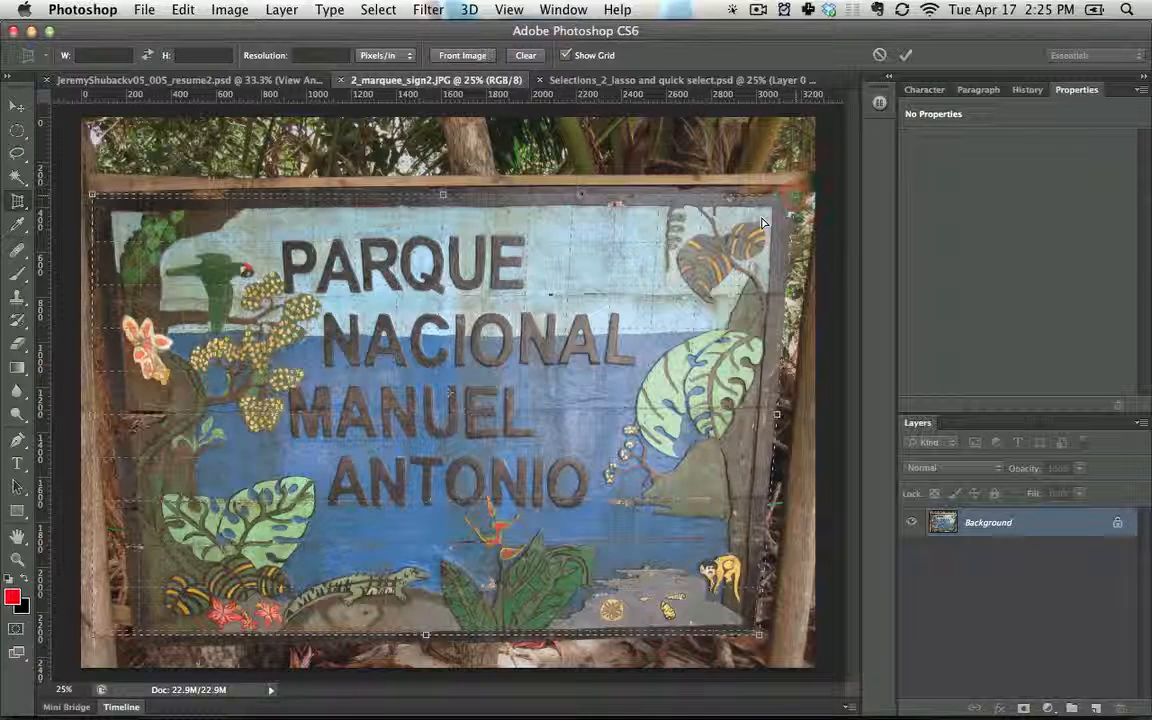
mouse_move(95, 640)
mouse_down()
mouse_move(141, 618)
mouse_move(141, 651)
mouse_up()
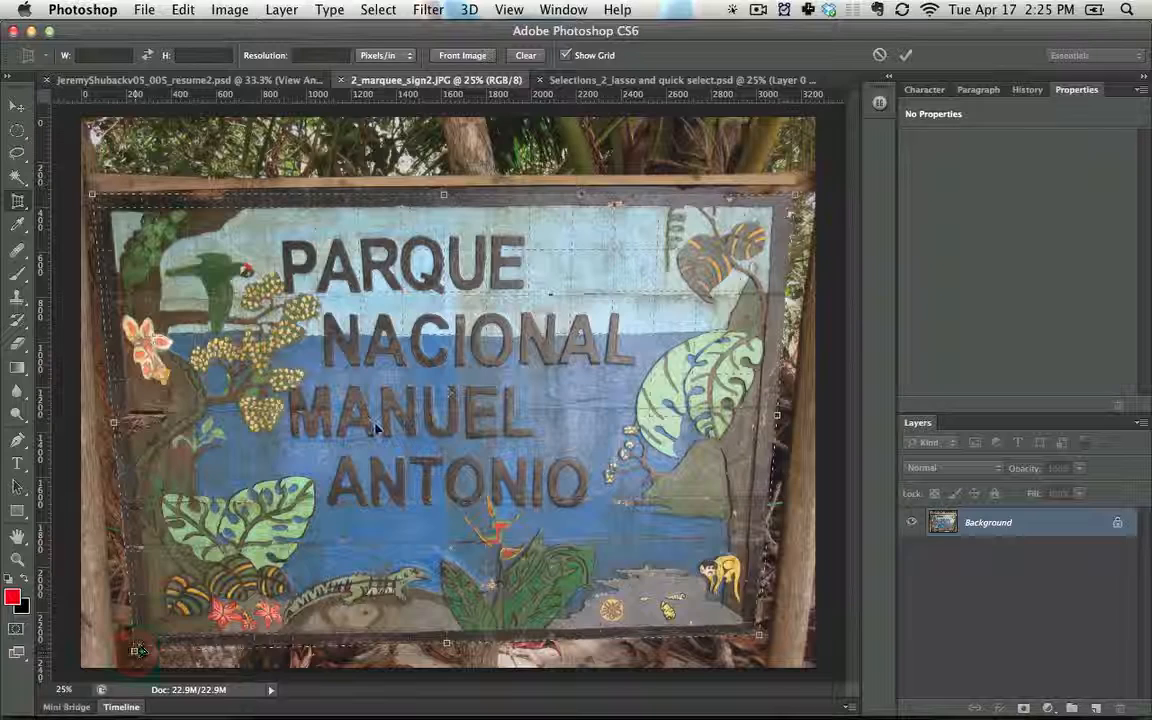
key(Return)
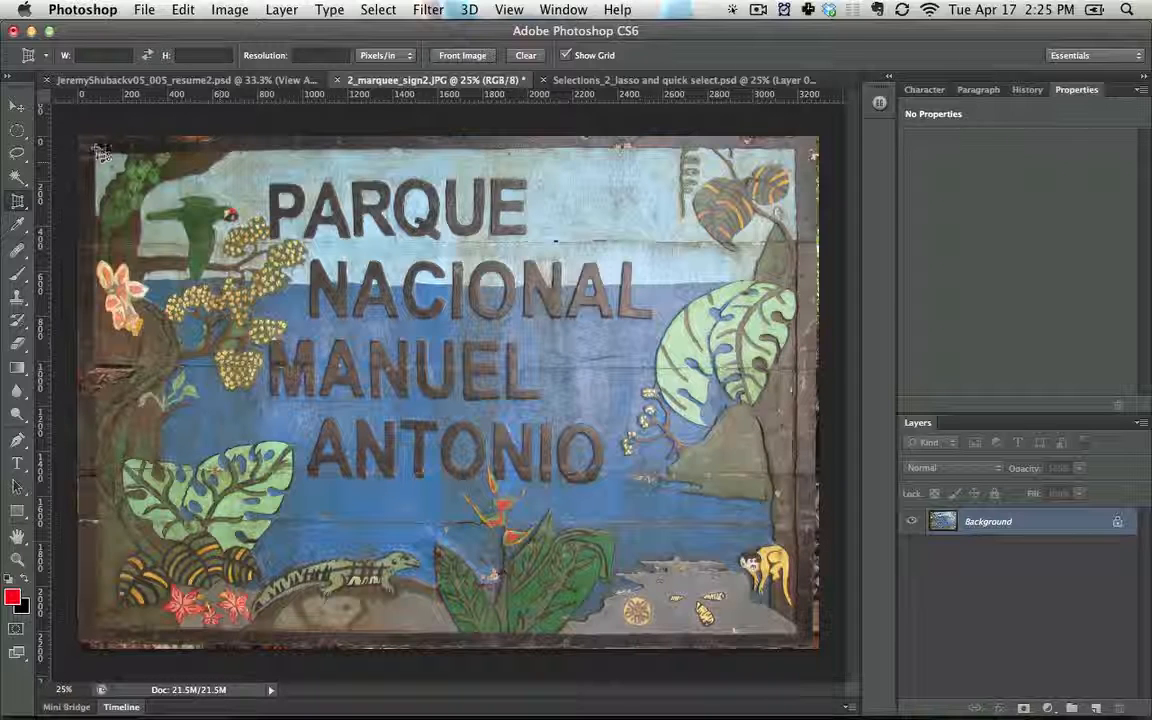
Perspective-crop the straightened sign again to trim the uneven background slivers along its edges.
drag(78, 137, 817, 650)
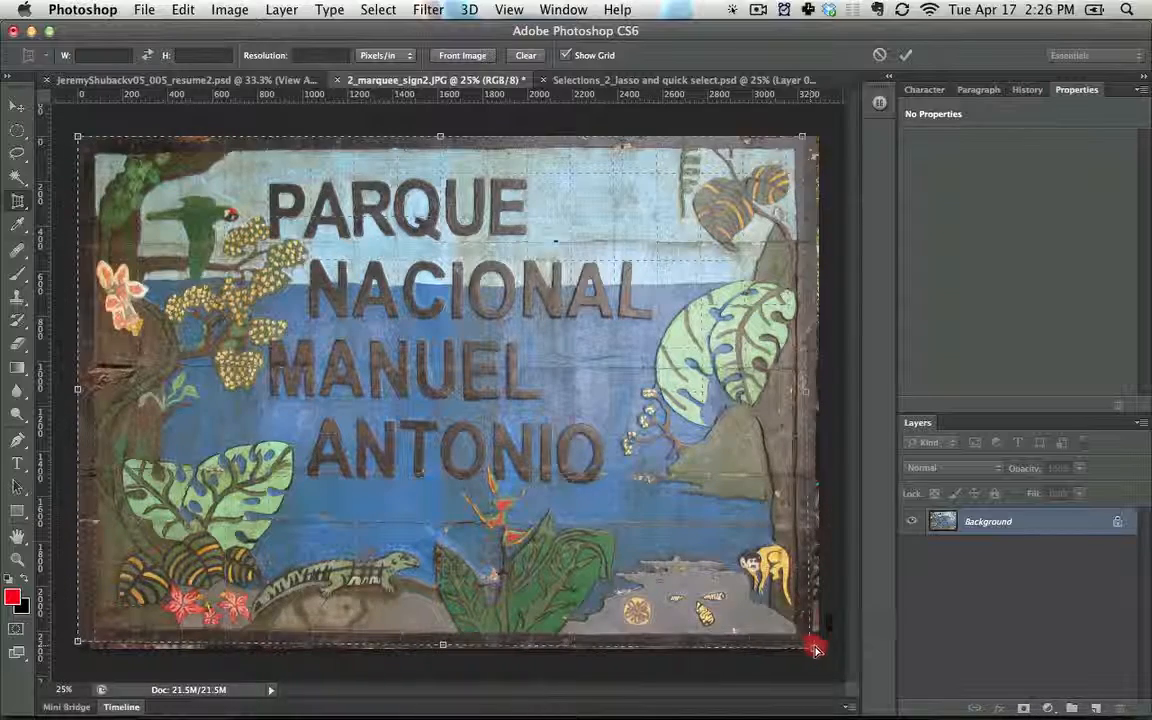
key(Return)
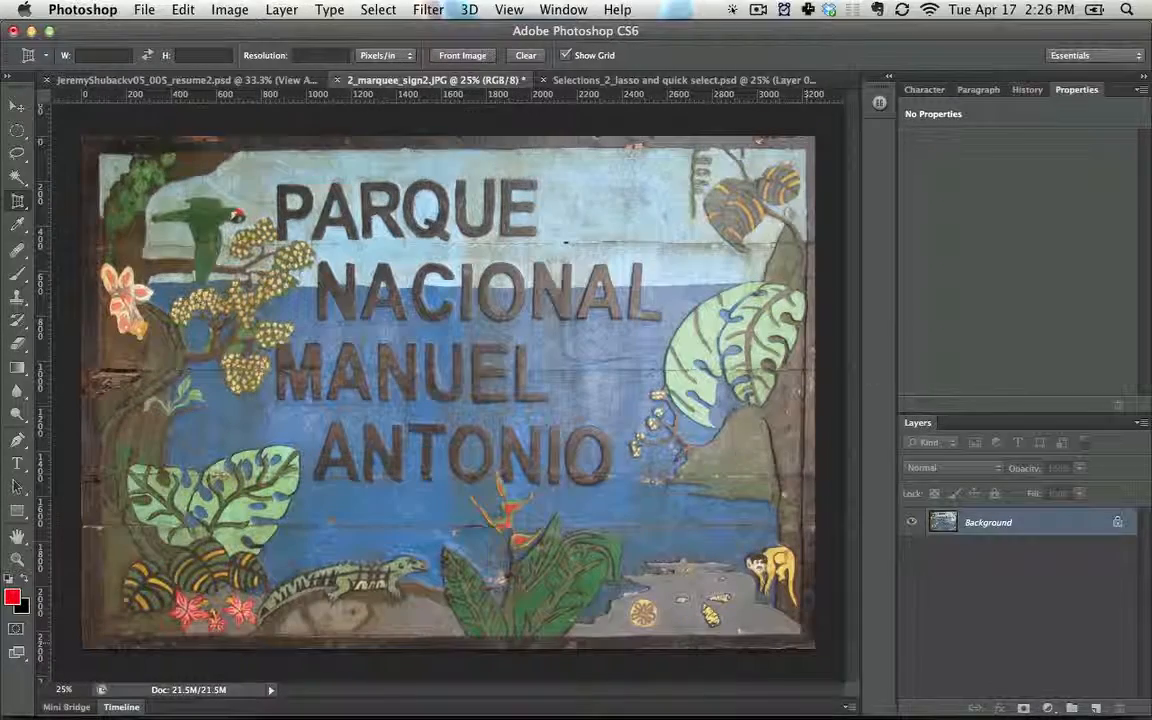
Show the crop and slice tools grouped with the Perspective Crop Tool.
click(17, 202)
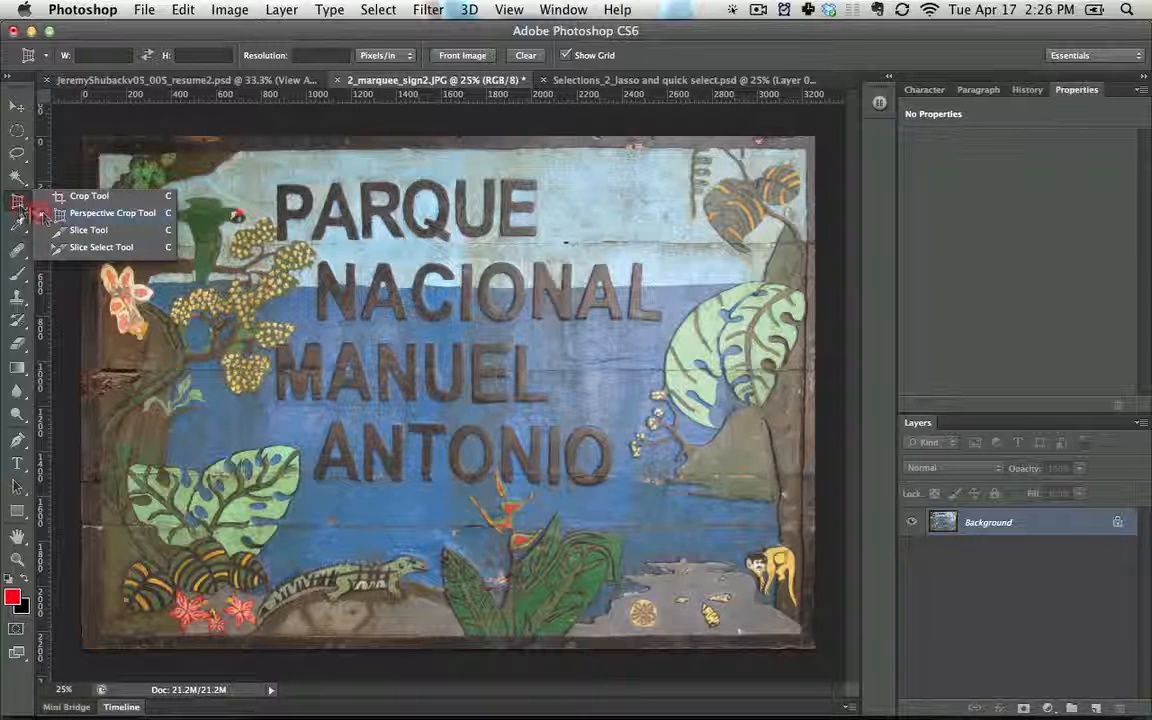